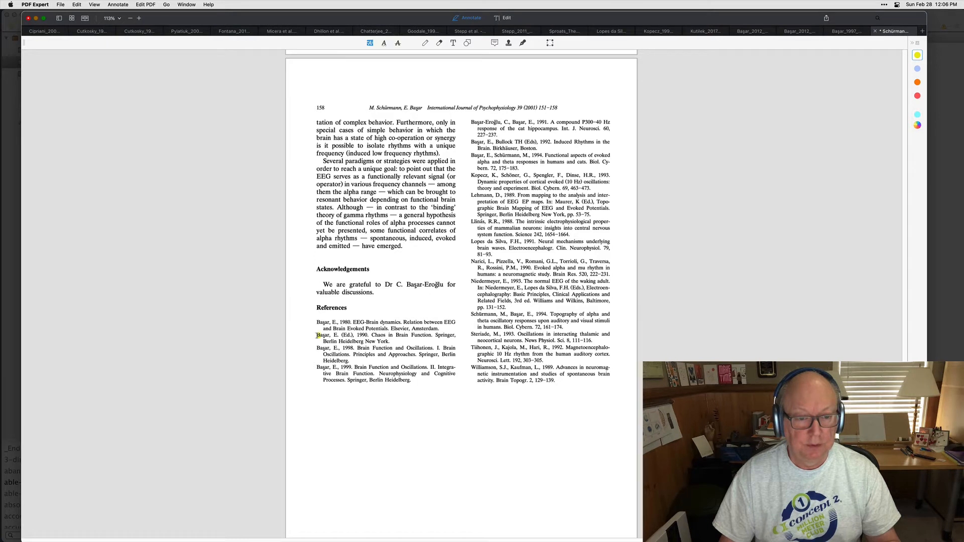
# Highlight in yellow the references "Chaos in Brain Function", "Dynamic properties of cortical evoked (10 Hz) oscillations" and "Neural mechanisms underlying brain waves".
pyautogui.moveTo(318, 335); pyautogui.dragTo(374, 342)
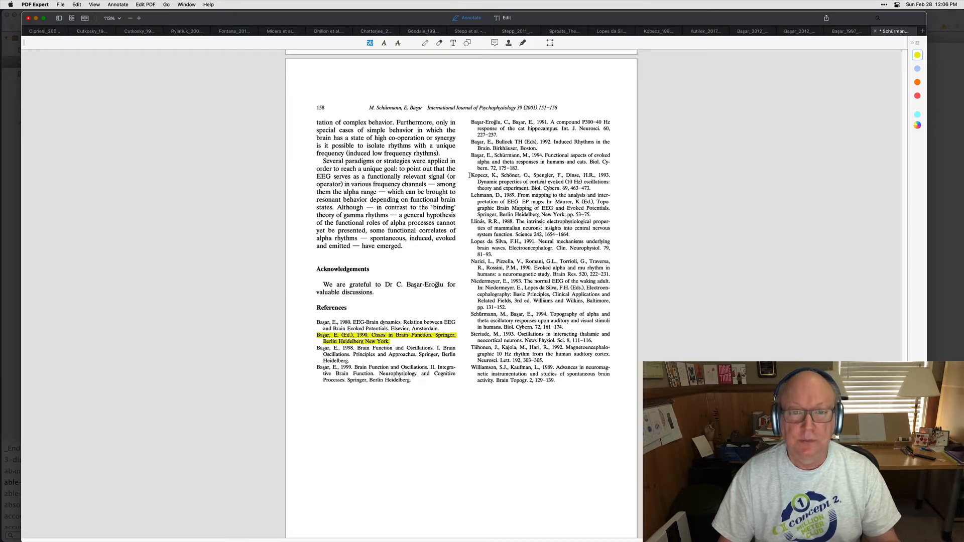
pyautogui.moveTo(470, 176); pyautogui.dragTo(592, 188)
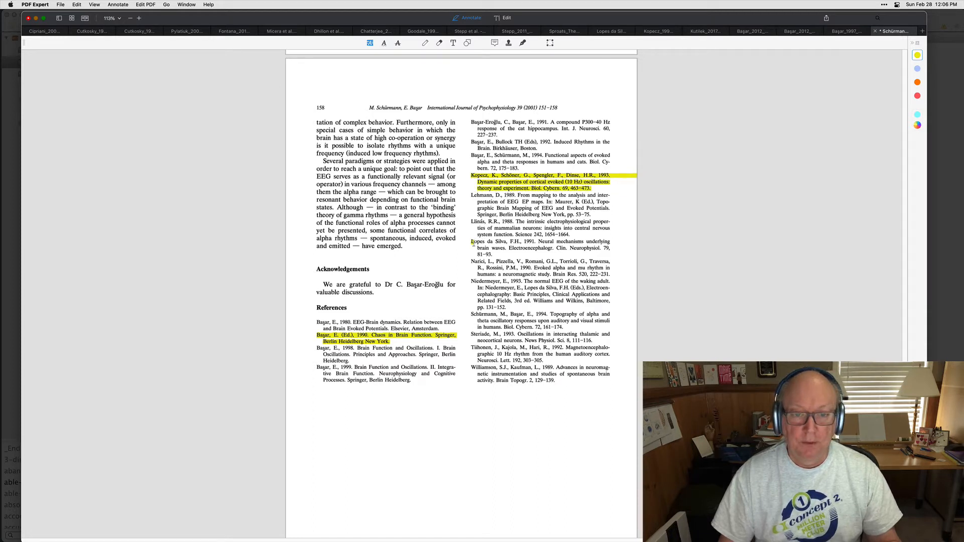
pyautogui.moveTo(472, 242); pyautogui.dragTo(493, 254)
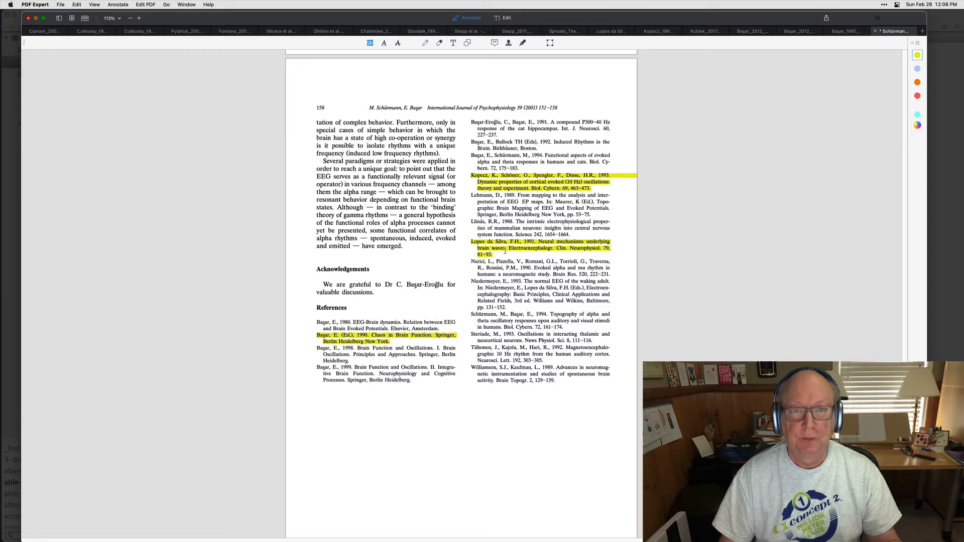
pyautogui.press('Escape')
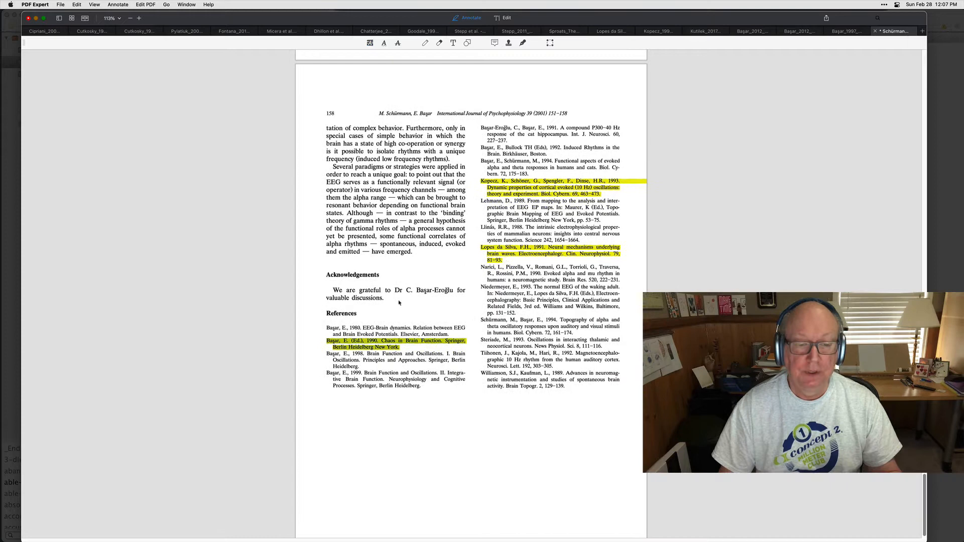
# Search Google for the selected 1990 "Chaos in Brain Function" reference, then return to the PDF.
pyautogui.click(404, 348)
pyautogui.moveTo(403, 348); pyautogui.dragTo(327, 342)
pyautogui.rightClick(353, 343)
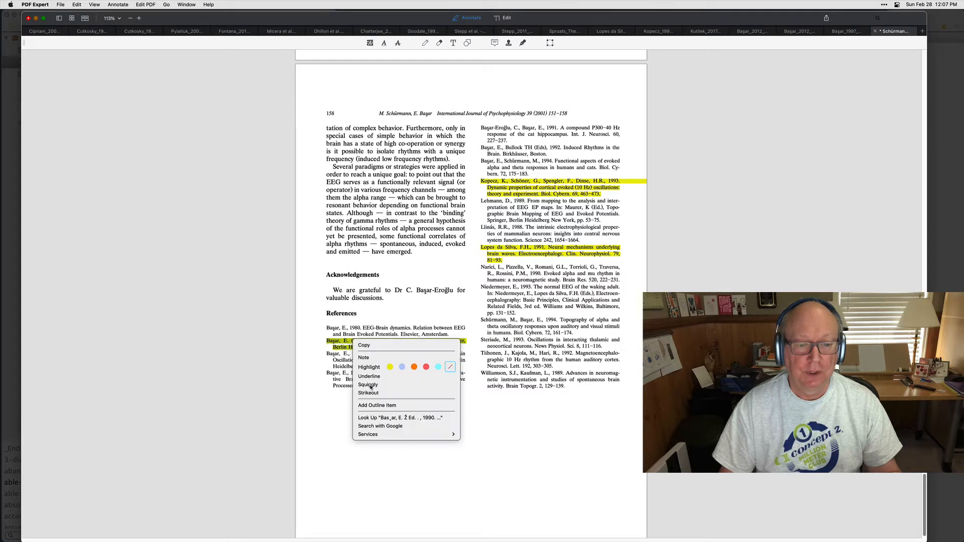
pyautogui.click(388, 427)
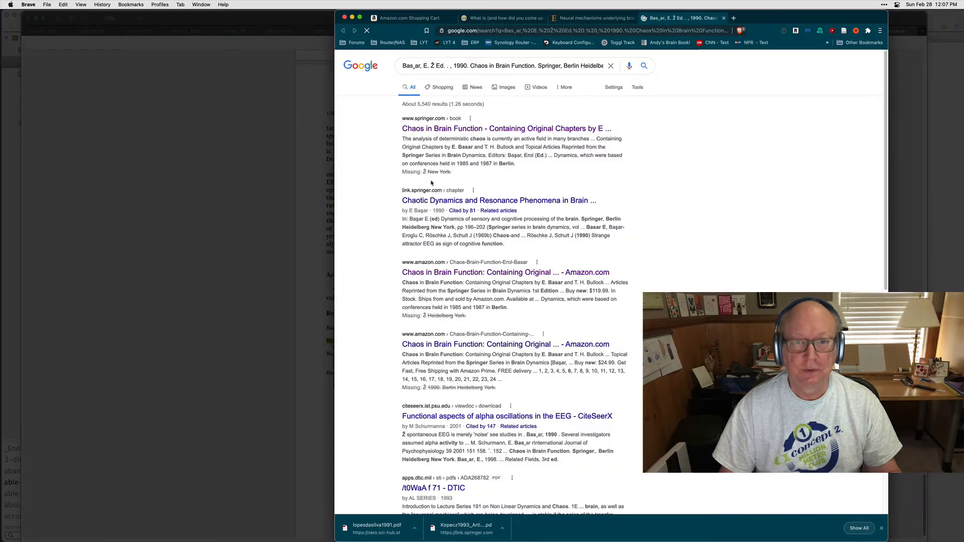
pyautogui.click(351, 18)
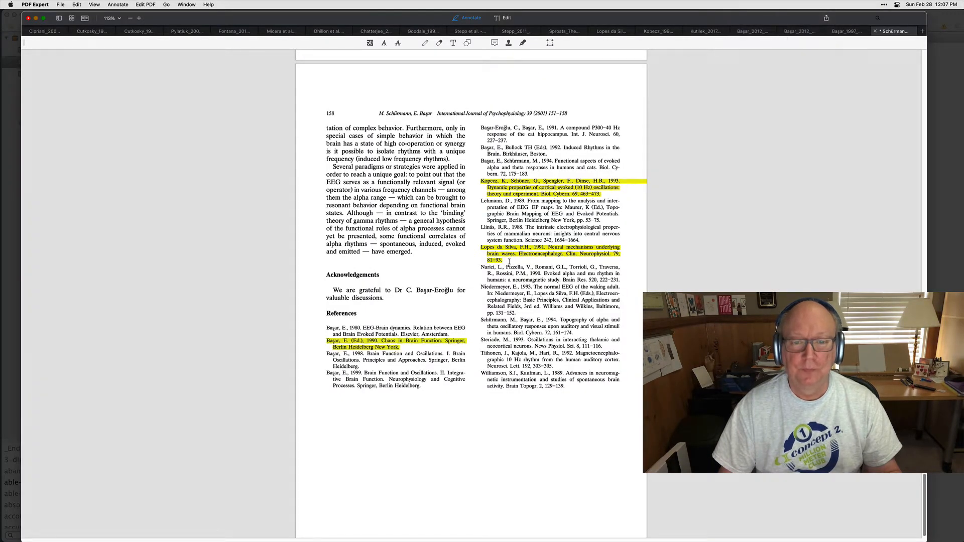
# Search Google for the 1991 "Neural mechanisms underlying brain waves" reference, view its PubMed page and close the browser window.
pyautogui.rightClick(508, 248)
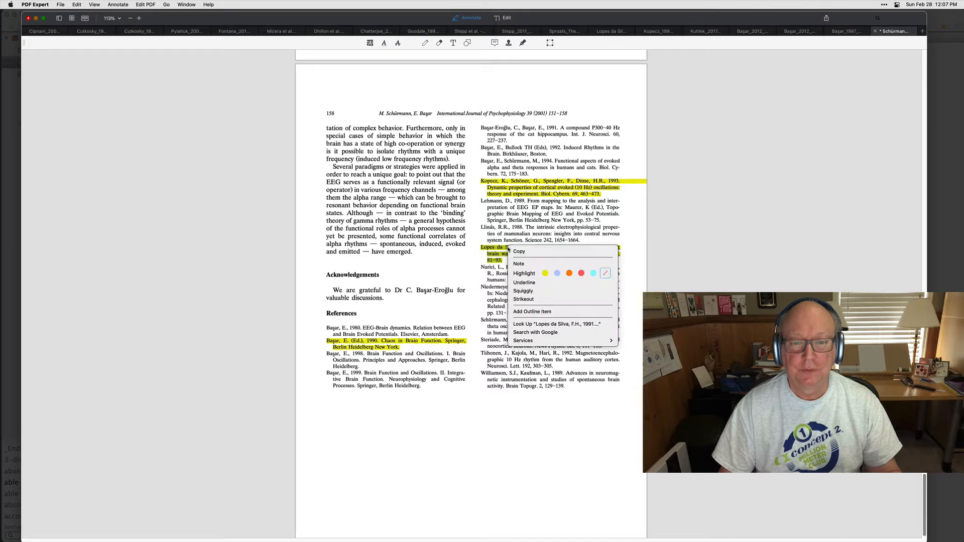
pyautogui.click(529, 333)
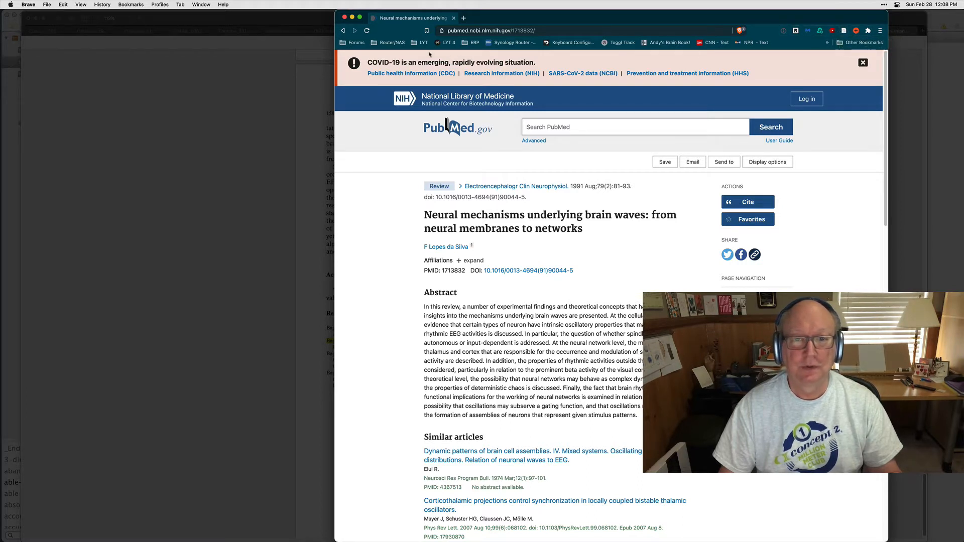
pyautogui.click(345, 18)
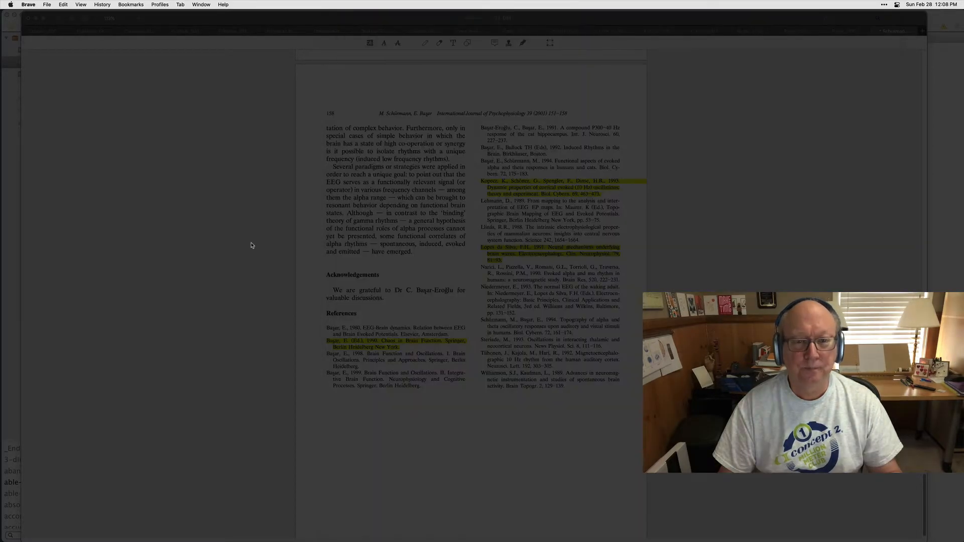
# Return to the article PDF and save it with its new highlights.
pyautogui.click(252, 245)
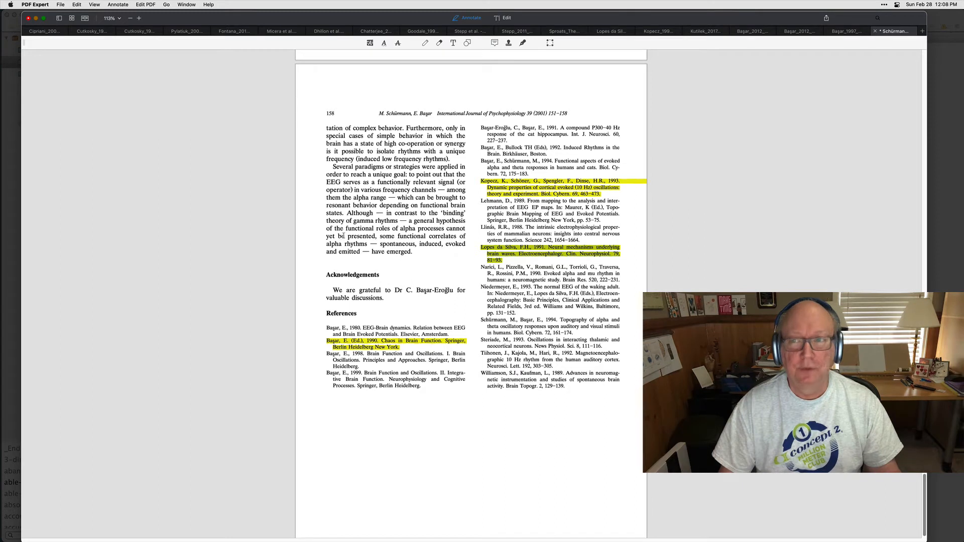
pyautogui.click(740, 184)
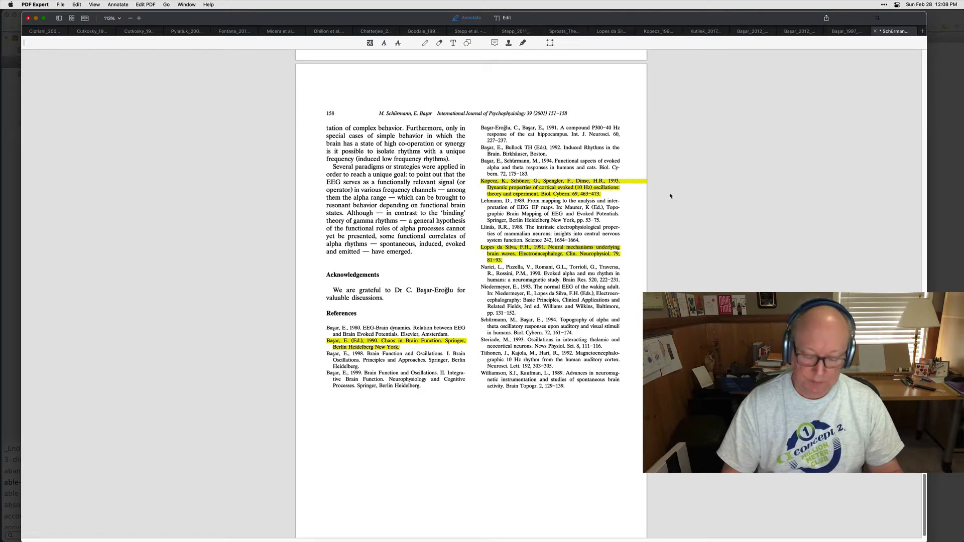
pyautogui.press('super+s')
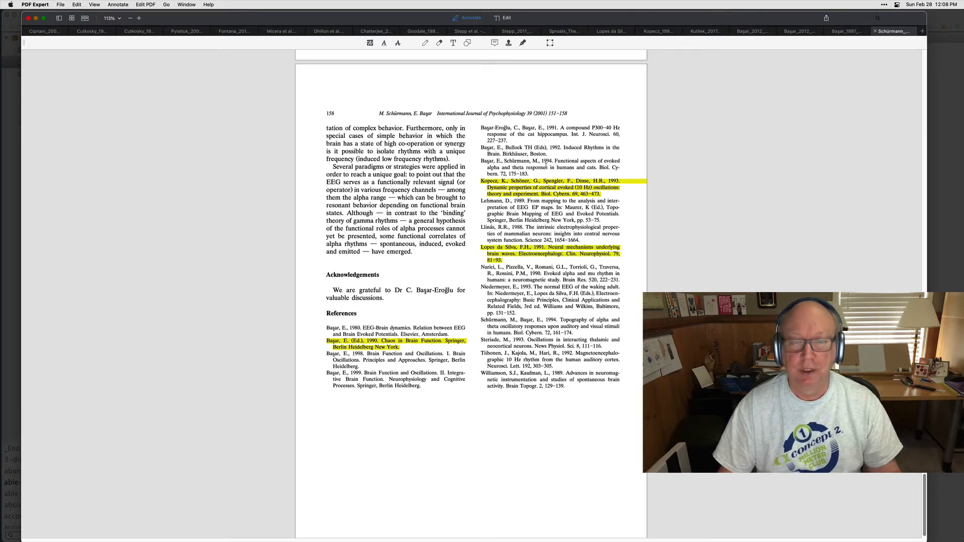
# Switch to Zotero and extract the annotations from the PDF attached to "Functional aspects of alpha oscillations in the EEG".
pyautogui.moveTo(463, 540)
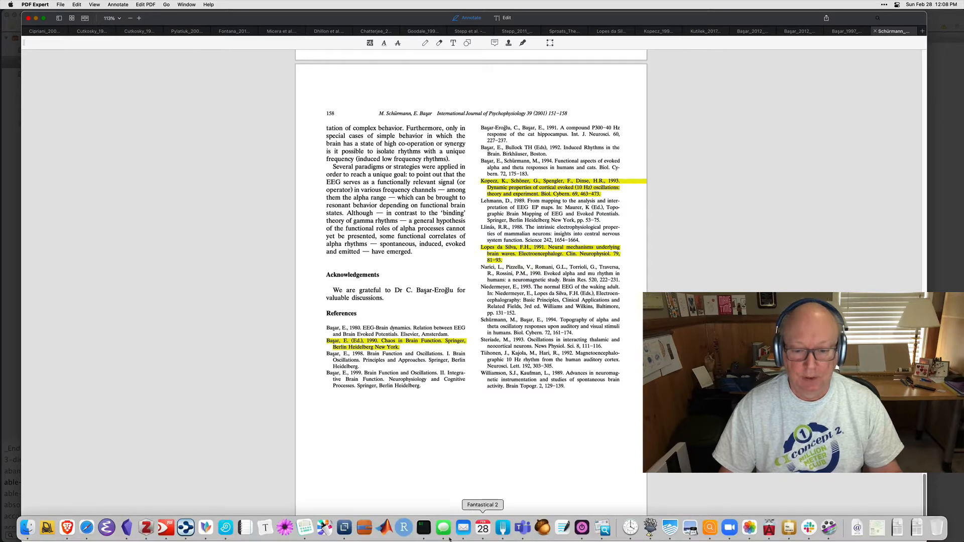
pyautogui.click(146, 527)
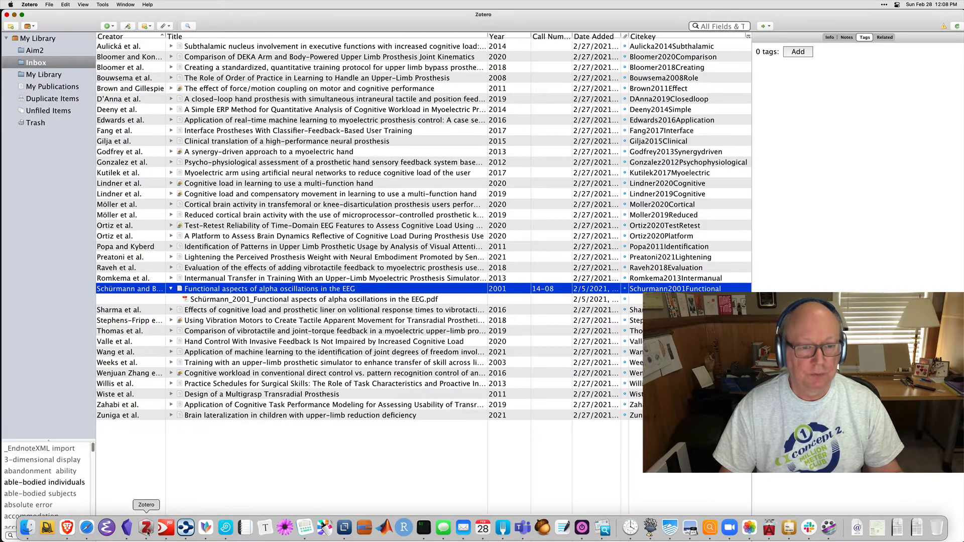
pyautogui.click(221, 301)
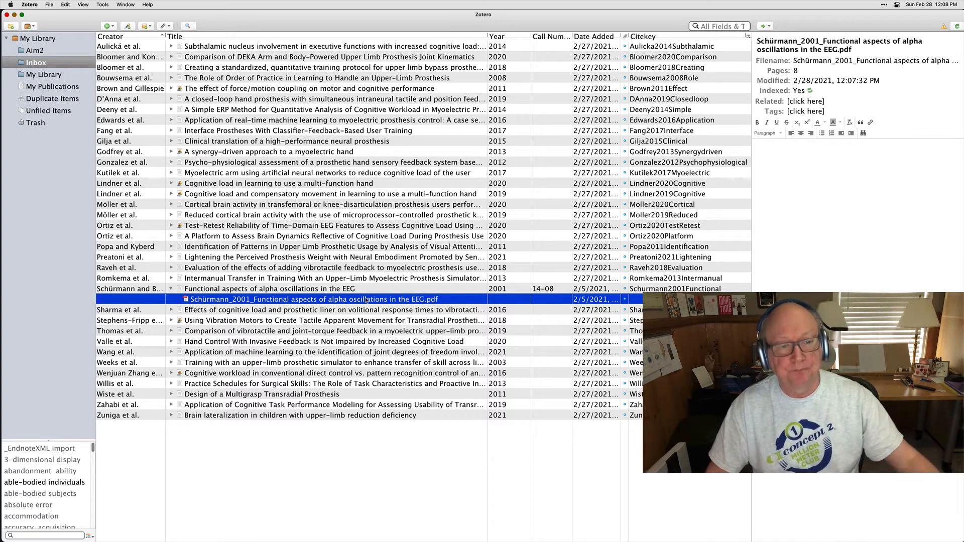
pyautogui.rightClick(207, 302)
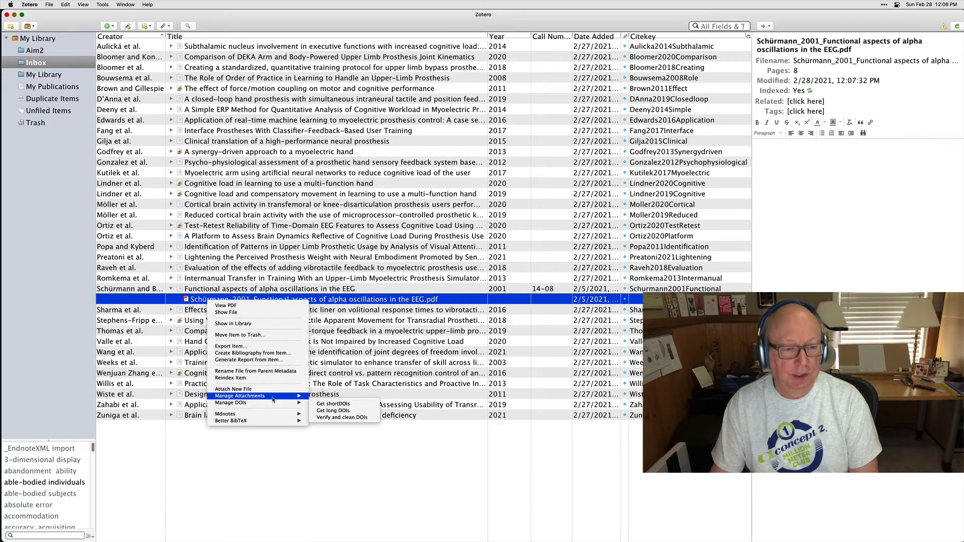
pyautogui.moveTo(275, 399)
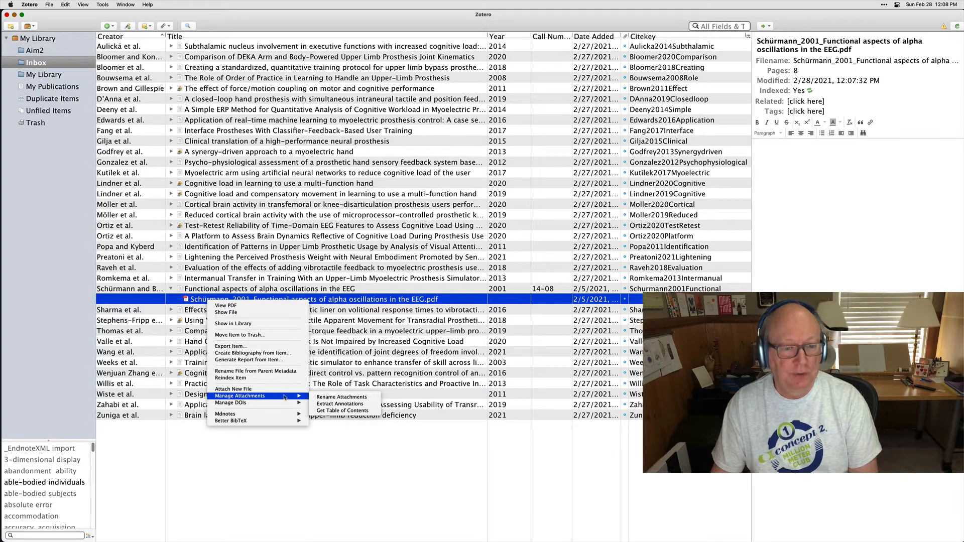
pyautogui.click(327, 404)
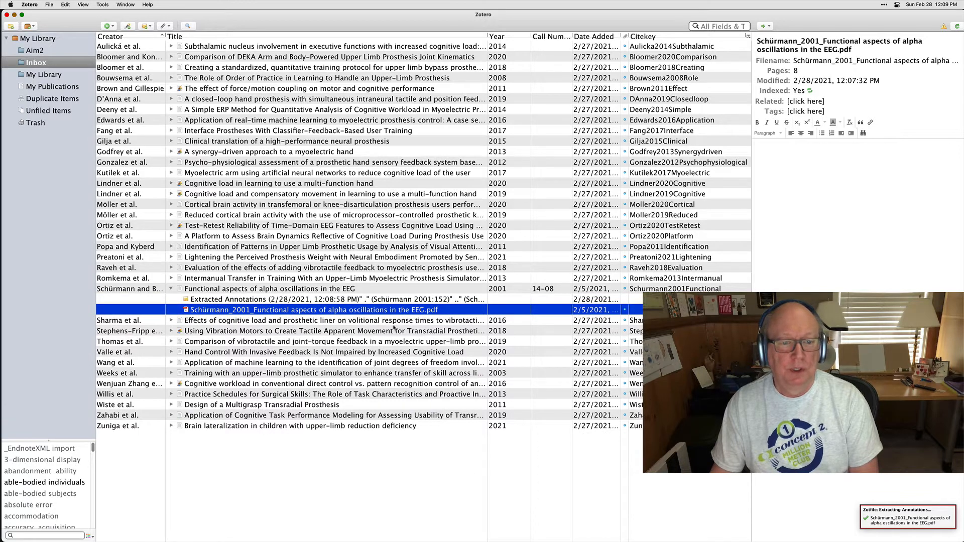
# View the Extracted Annotations note, open it in its own window and close that window.
pyautogui.click(300, 300)
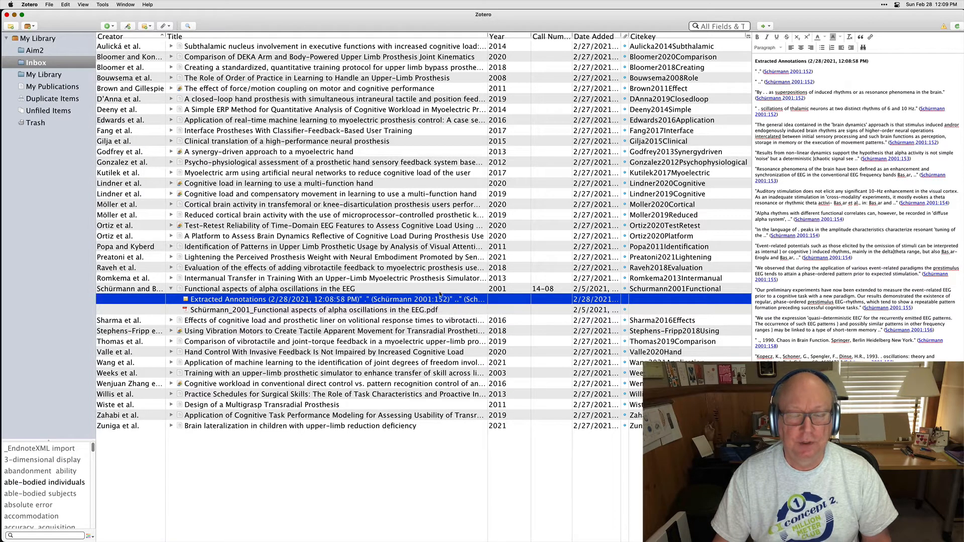
pyautogui.doubleClick(304, 300)
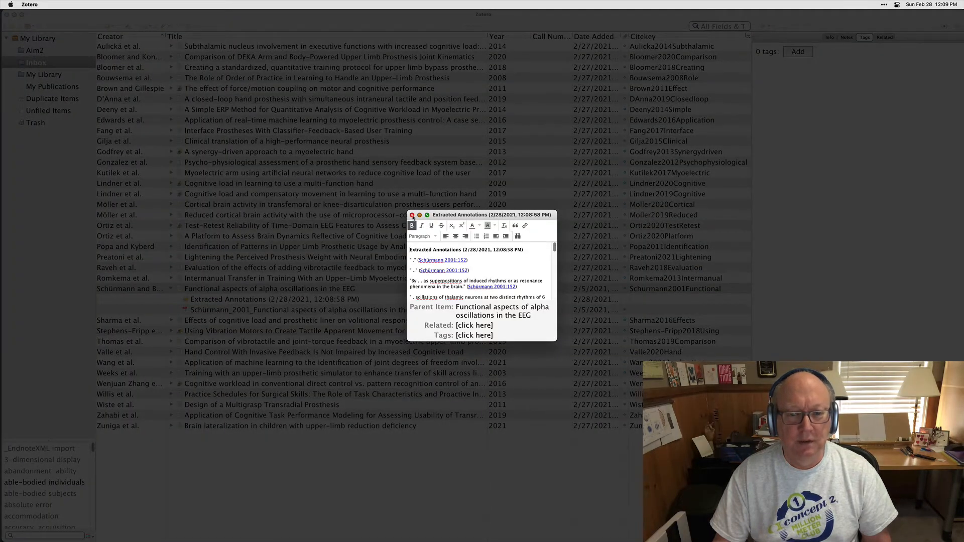
pyautogui.click(412, 216)
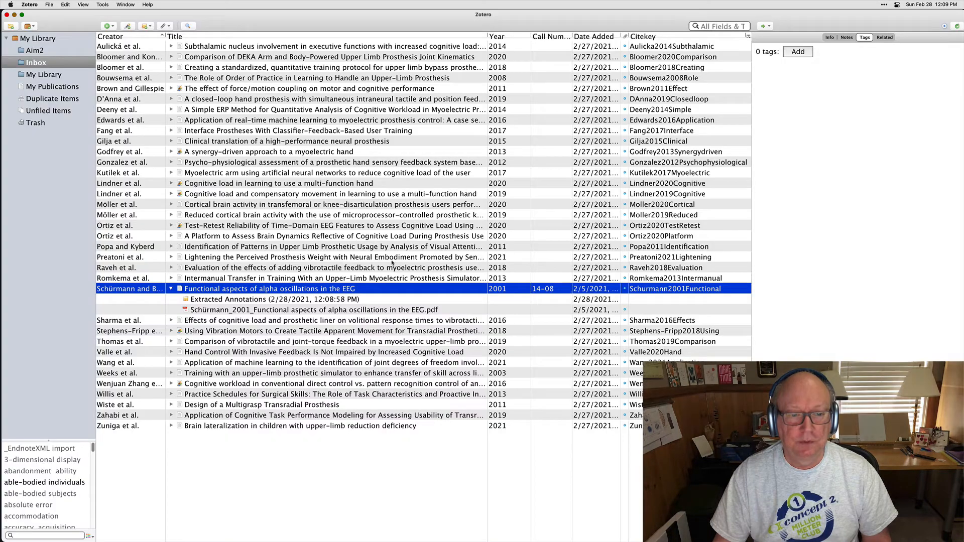
# Export the Extracted Annotations note to markdown with Mdnotes, saving it in the References folder.
pyautogui.click(366, 300)
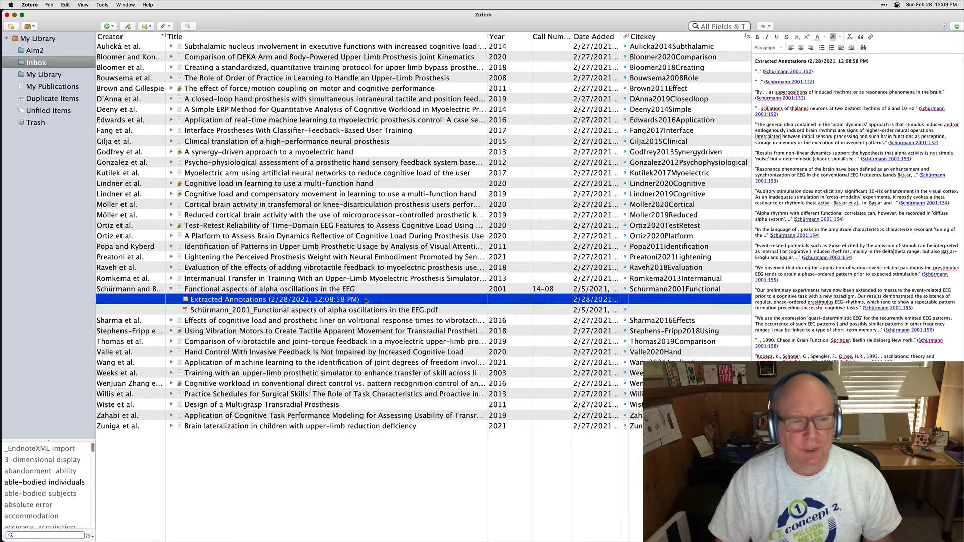
pyautogui.rightClick(273, 300)
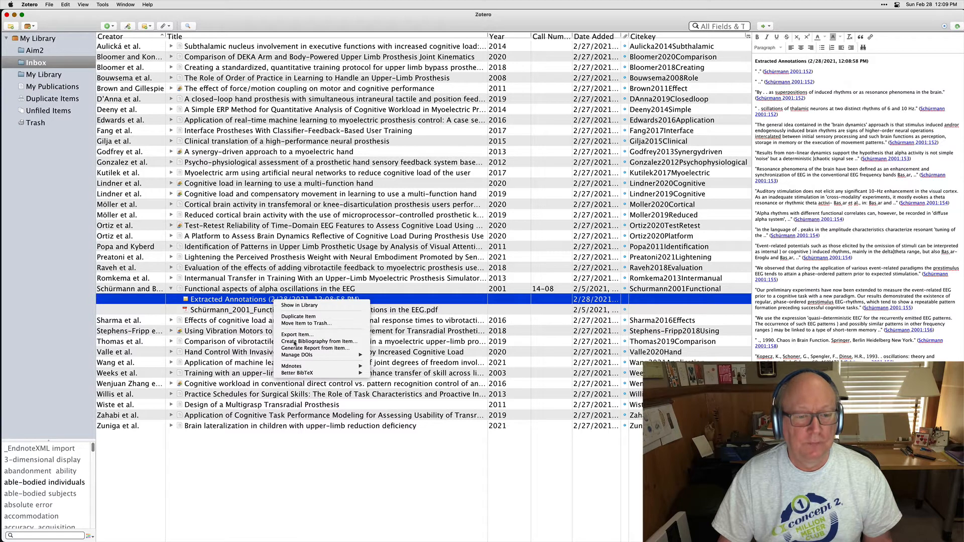
pyautogui.moveTo(311, 369)
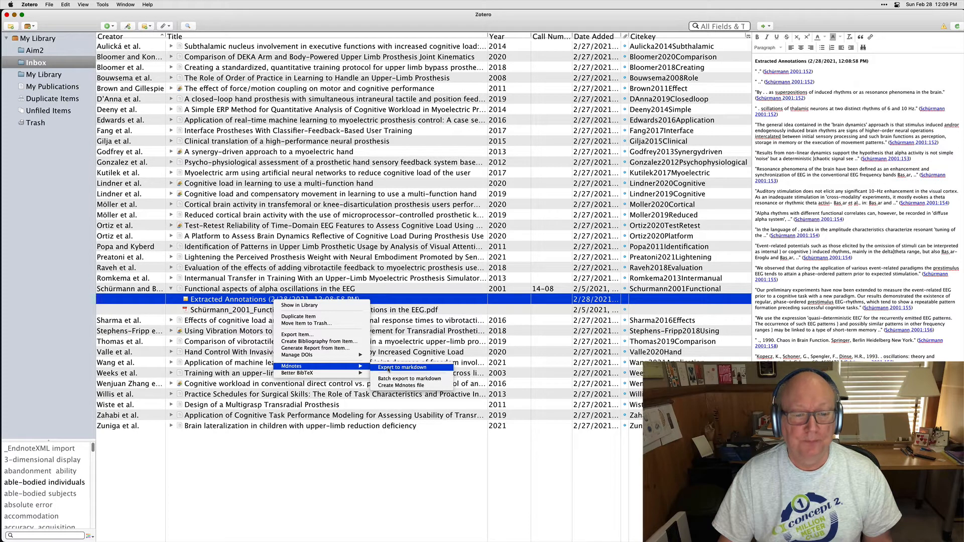
pyautogui.click(388, 368)
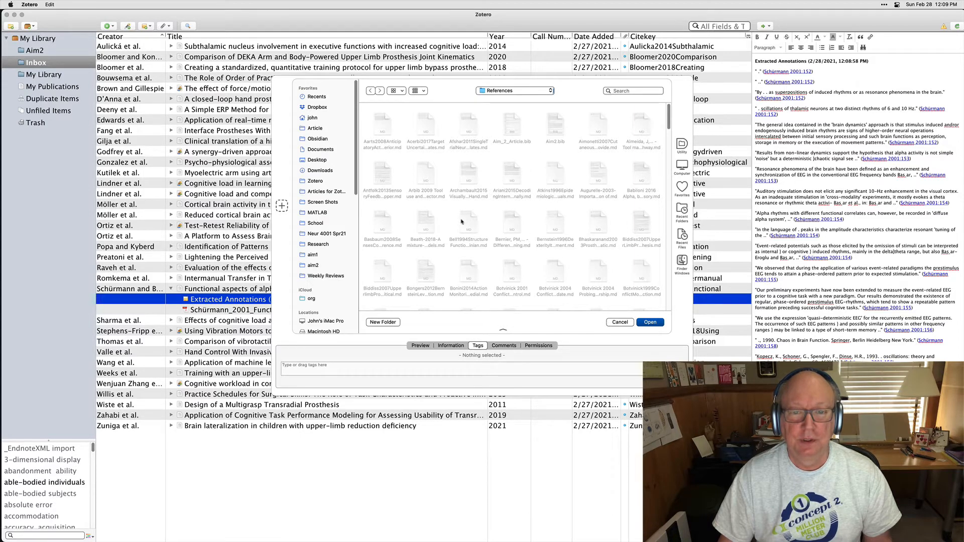
pyautogui.click(551, 92)
pyautogui.moveTo(530, 94)
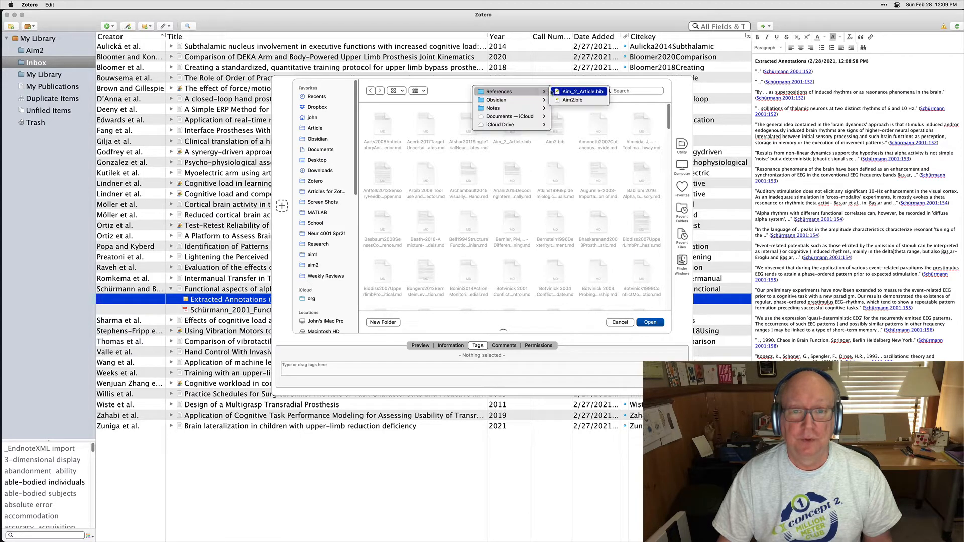
pyautogui.click(453, 94)
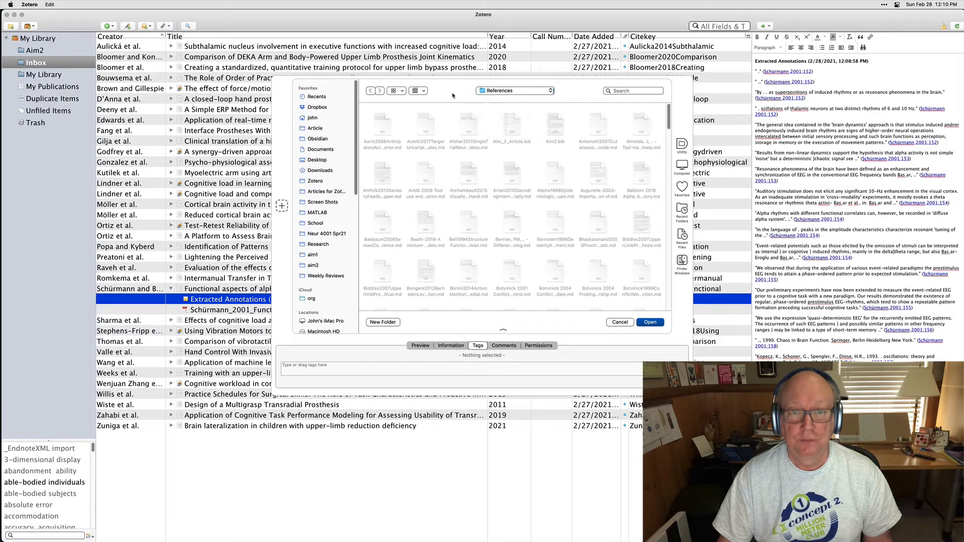
pyautogui.click(650, 323)
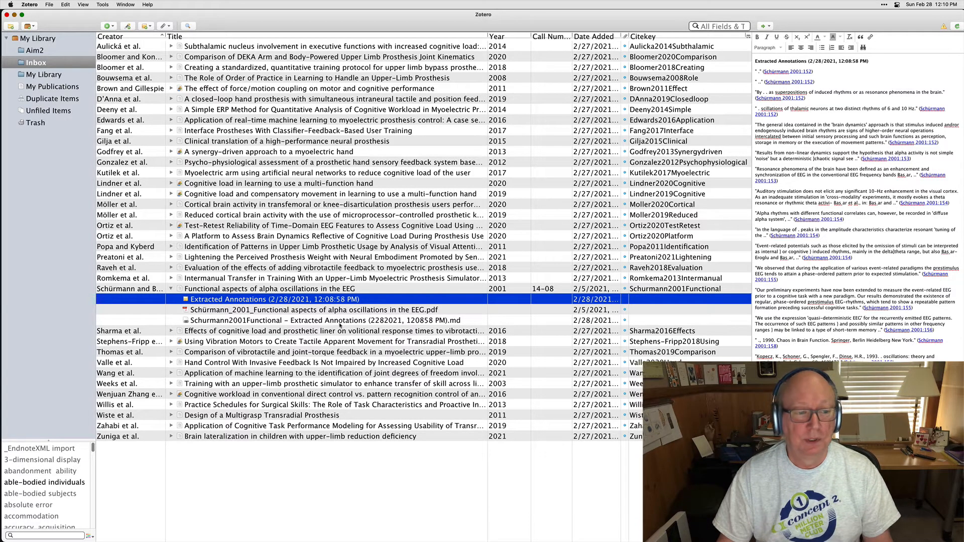
# Add "Functional aspects of alpha oscillations in the EEG" to the Aim2 collection and browse that collection to its entry.
pyautogui.click(181, 290)
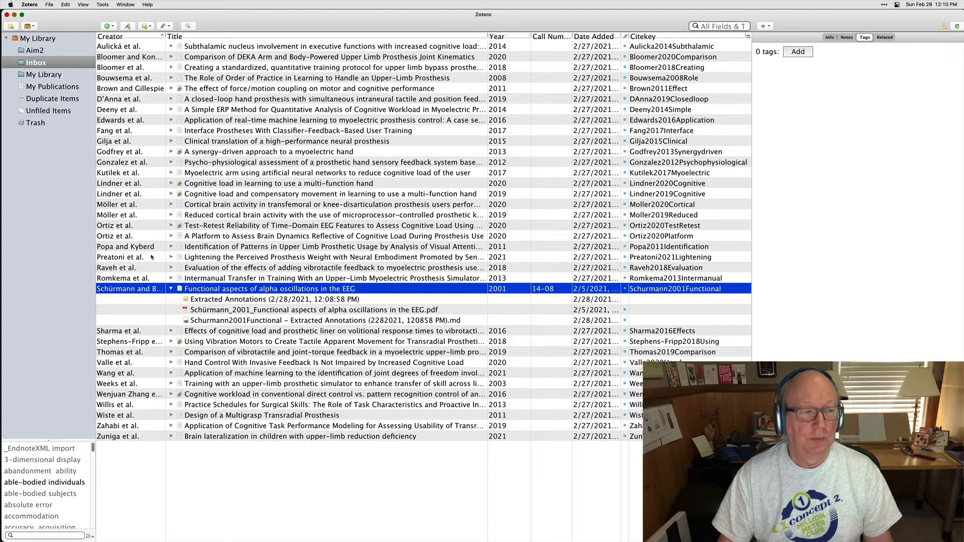
pyautogui.moveTo(177, 289); pyautogui.dragTo(43, 52)
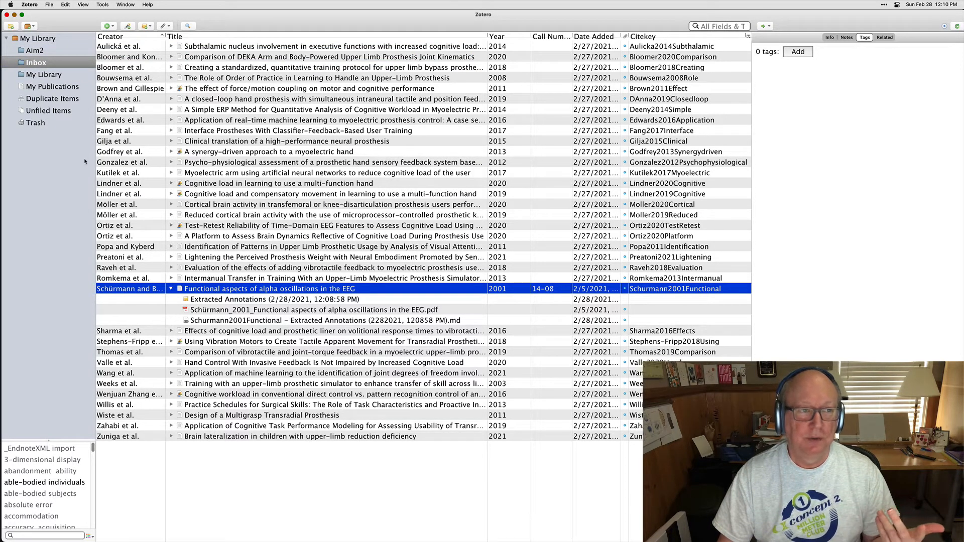
pyautogui.click(36, 51)
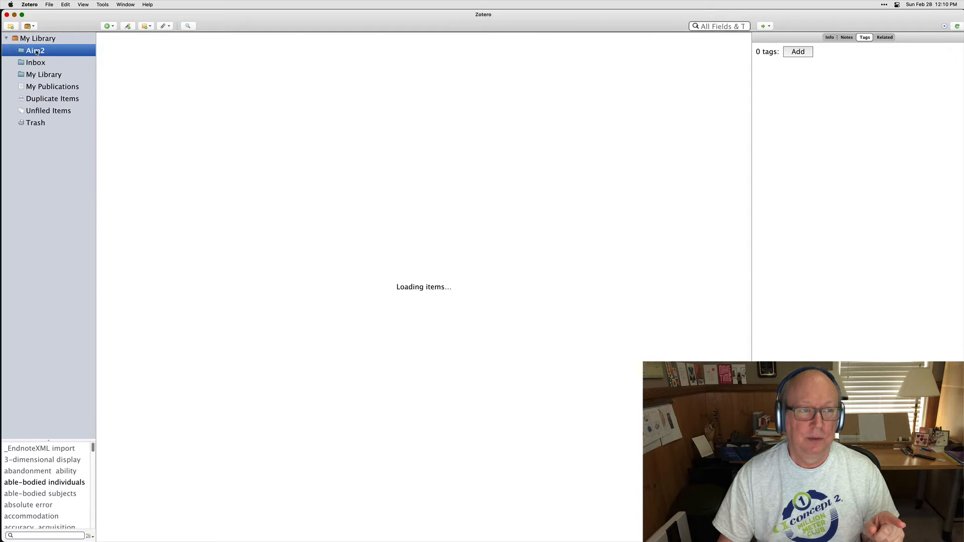
pyautogui.scroll(-20, 173, 255)
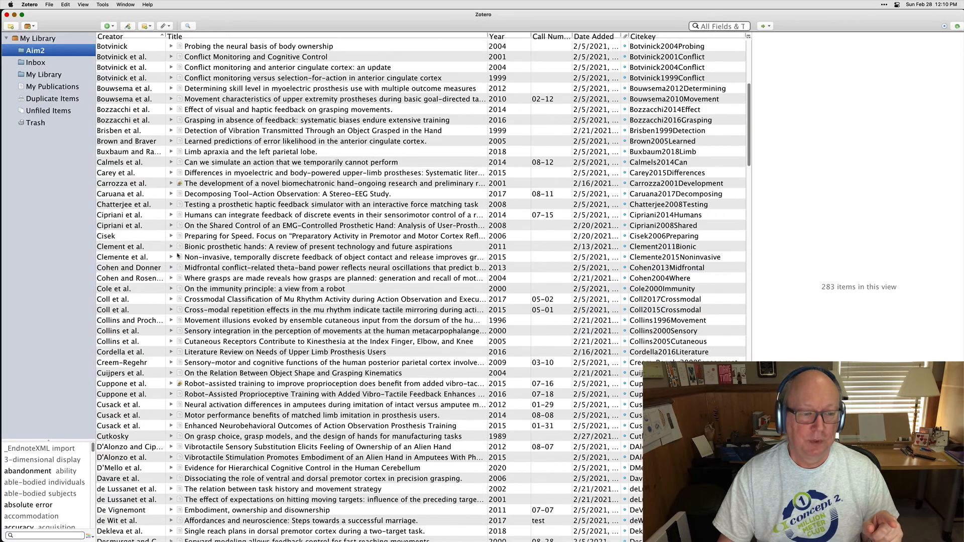
pyautogui.scroll(-20, 176, 256)
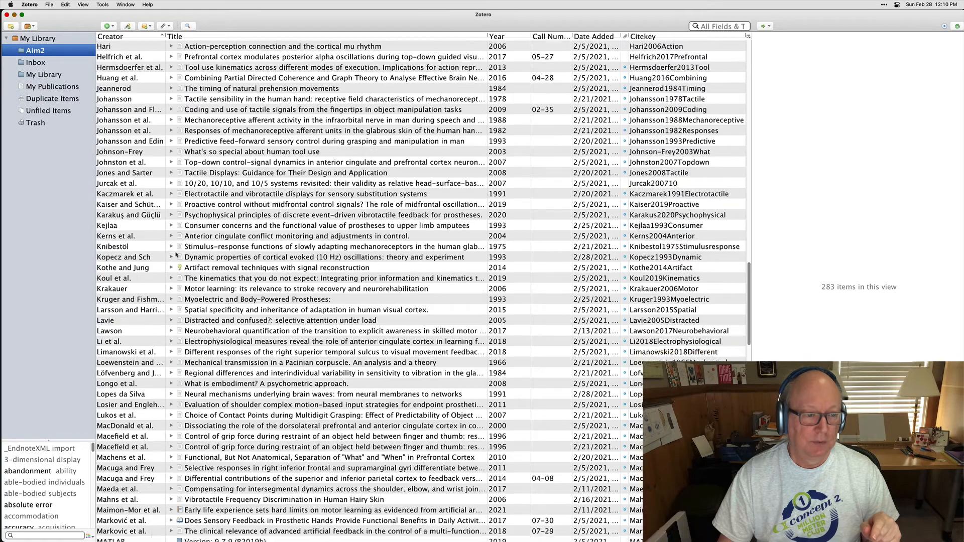
pyautogui.scroll(-10, 176, 256)
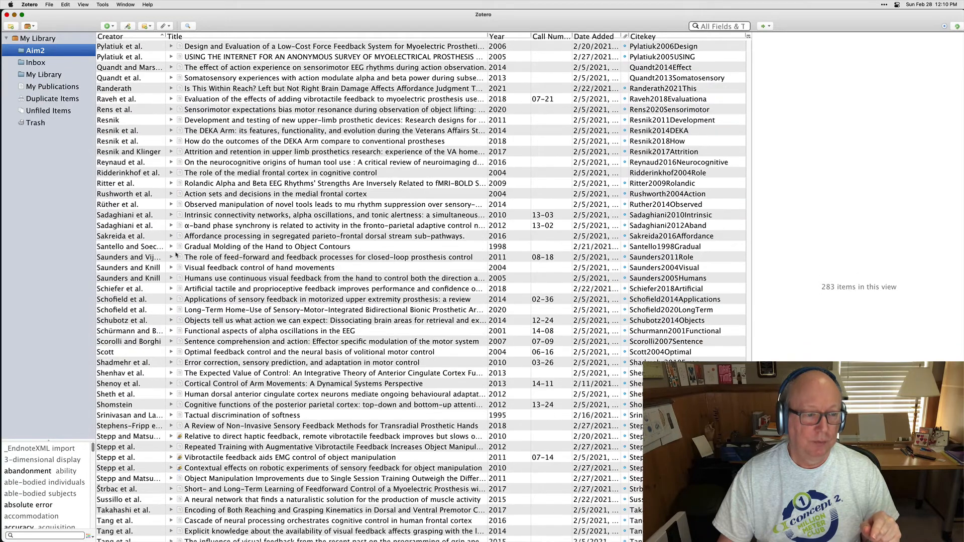
# Select "Functional aspects of alpha oscillations in the EEG" in the Aim2 collection, switch to Obsidian and create a blank note.
pyautogui.scroll(-1, 176, 255)
pyautogui.click(150, 320)
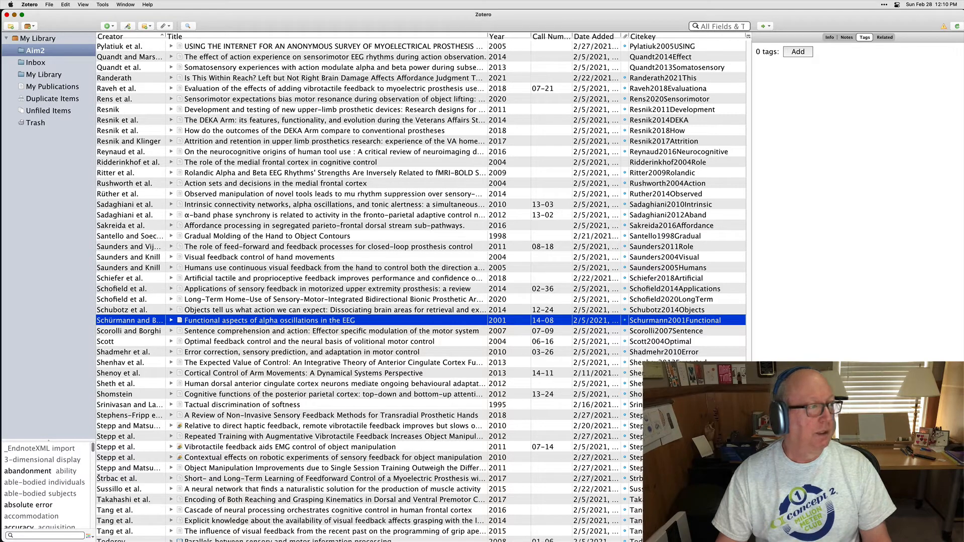
pyautogui.moveTo(0, 75); pyautogui.dragTo(360, 18)
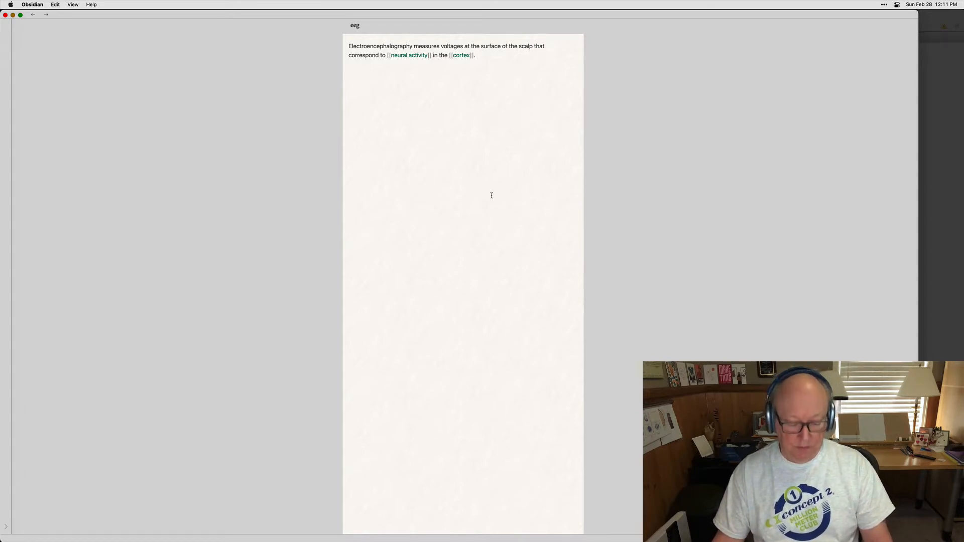
pyautogui.press('super+n')
pyautogui.press('Return')
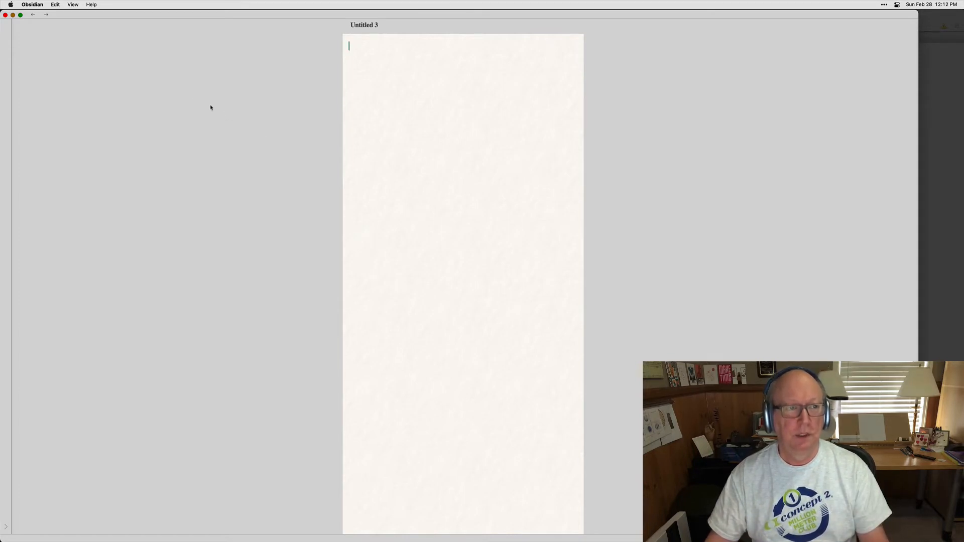
# Open the Citations plugin settings and inspect the citation database path and the literature note folder.
pyautogui.click(38, 5)
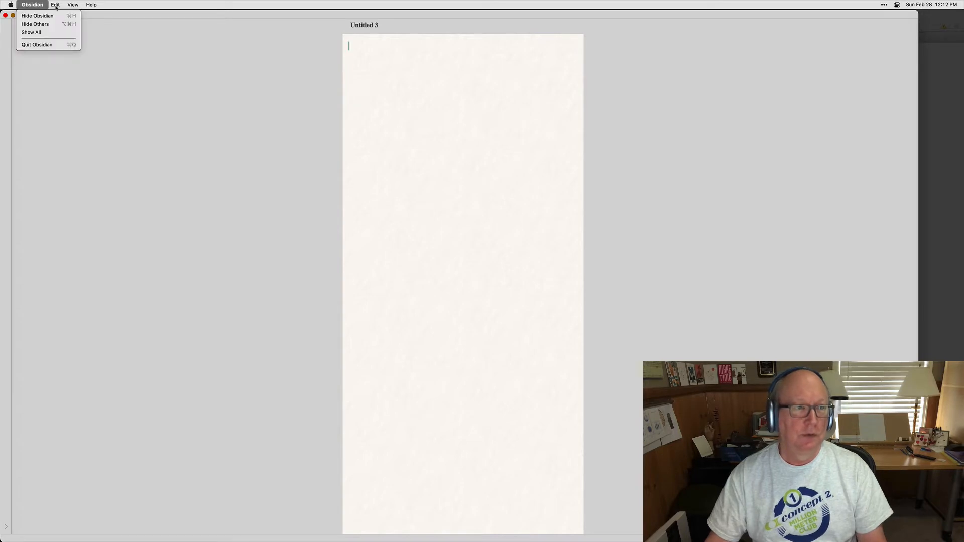
pyautogui.click(273, 15)
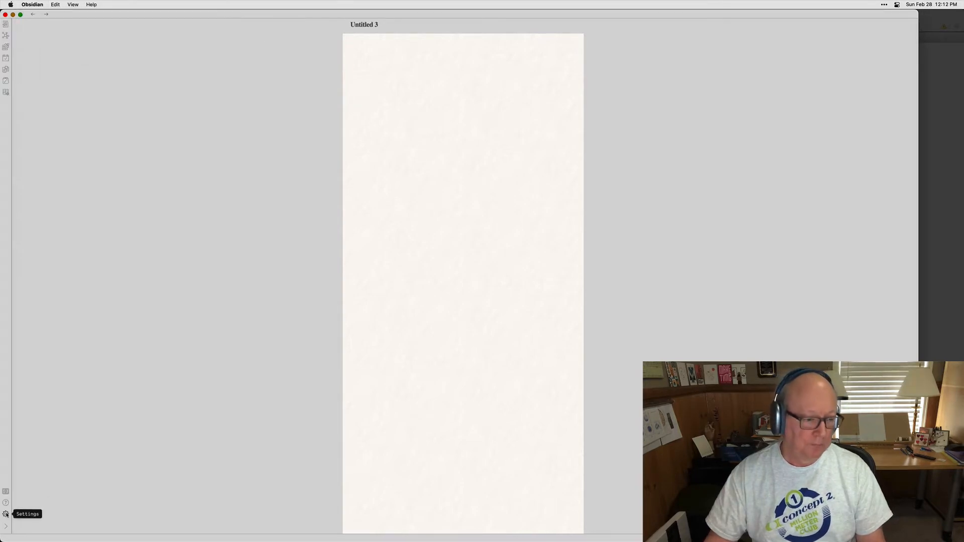
pyautogui.click(6, 515)
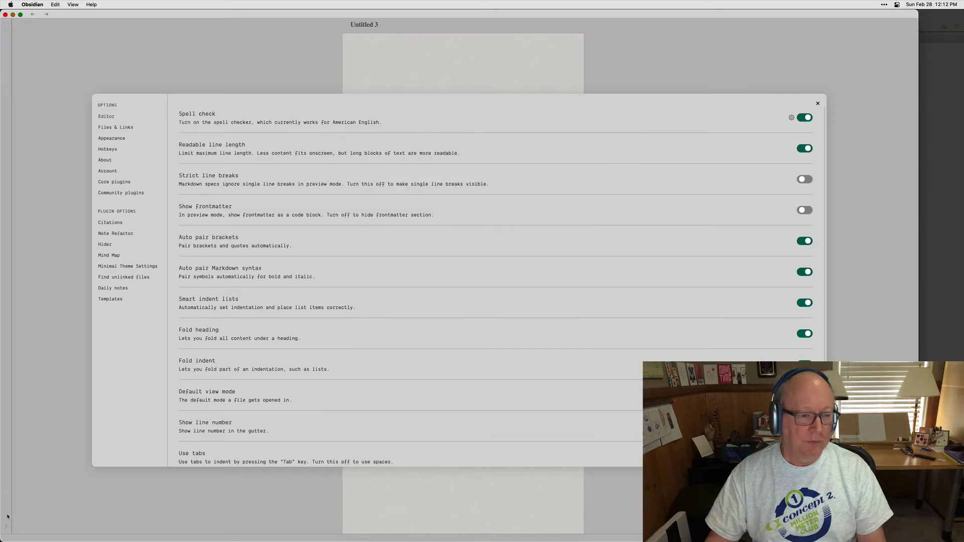
pyautogui.click(118, 224)
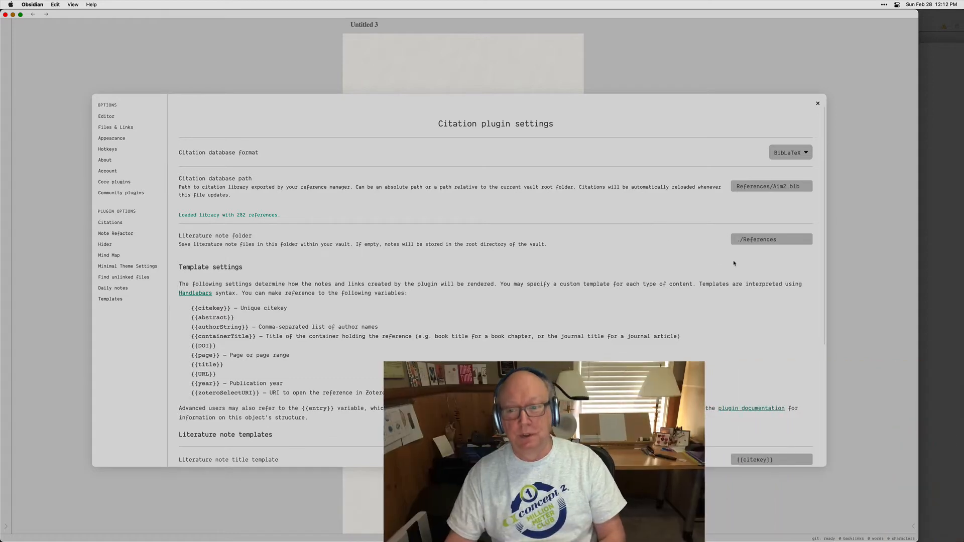
pyautogui.click(758, 240)
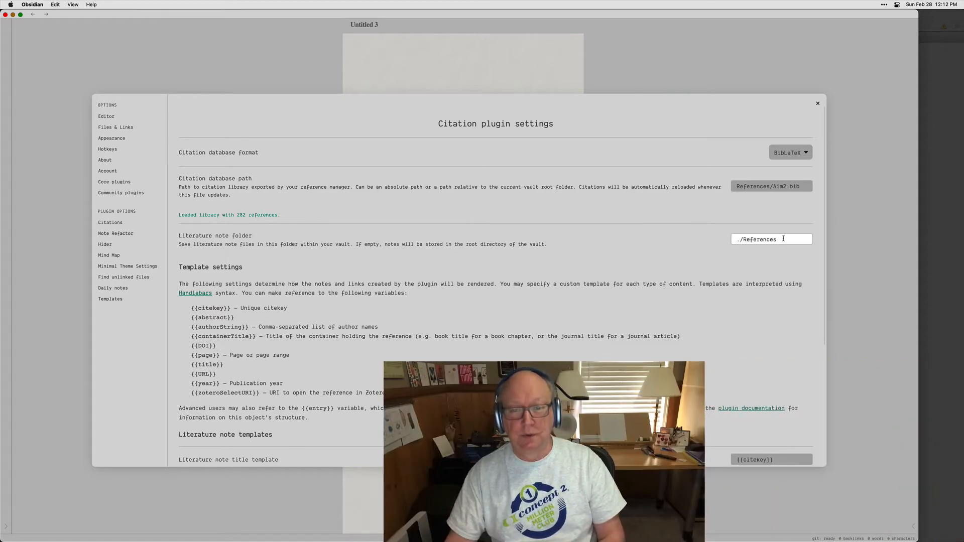
# Review the available template variables, the literature note title template and the primary and secondary Markdown citation templates.
pyautogui.scroll(-3, 584, 282)
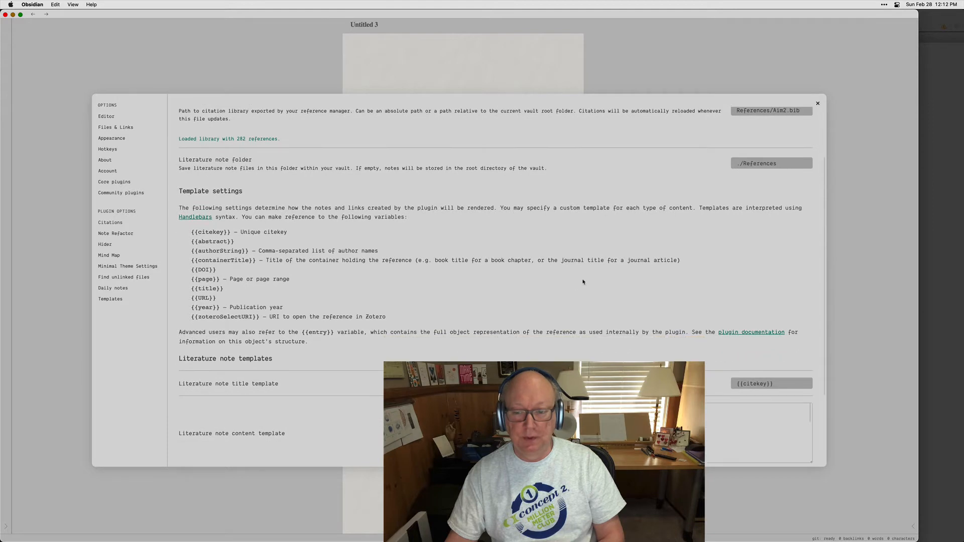
pyautogui.scroll(-4, 583, 282)
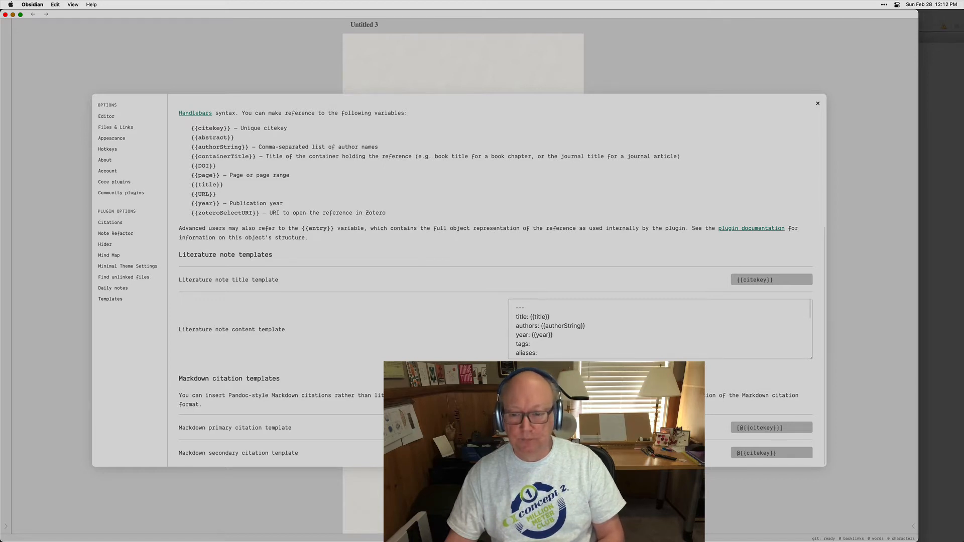
pyautogui.click(800, 428)
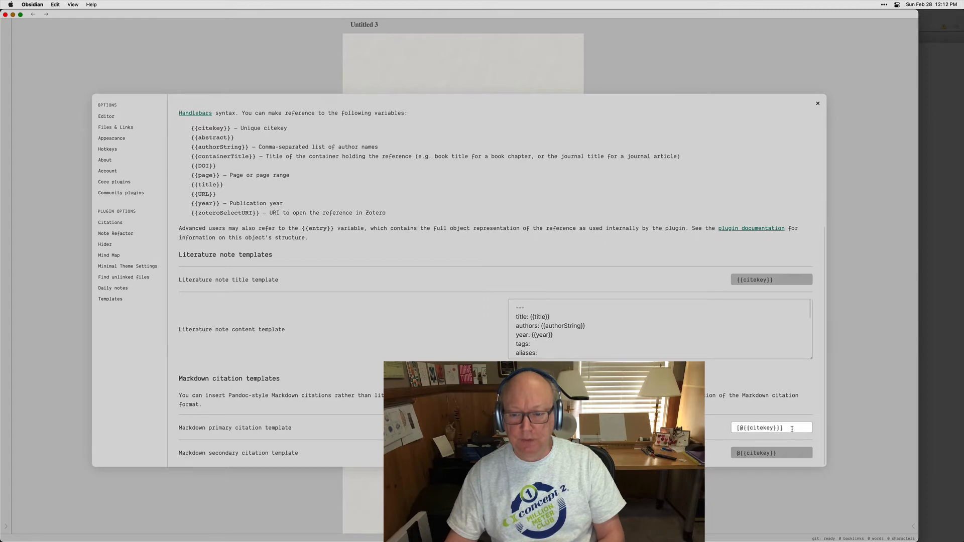
pyautogui.click(790, 454)
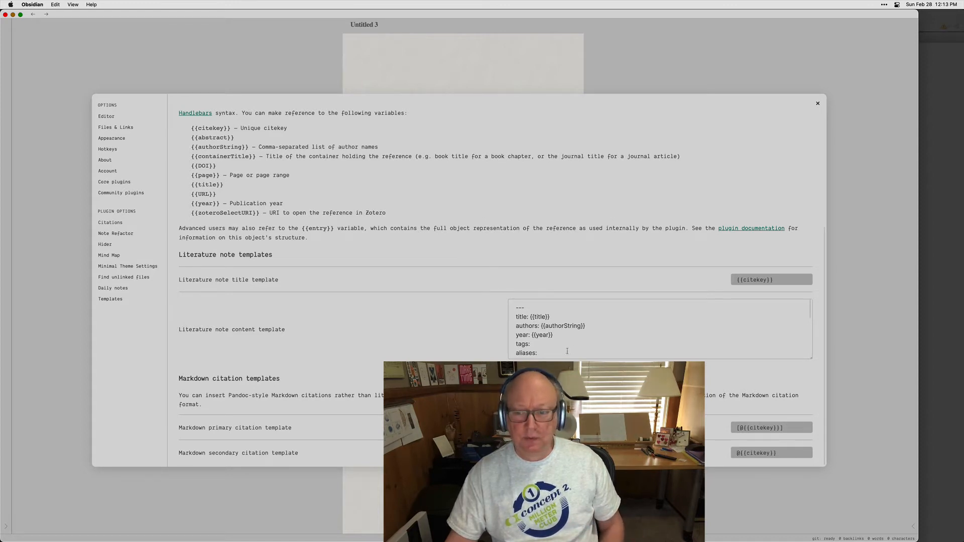
# Read through the literature note content template from its metadata header to the abstract section, and close the settings.
pyautogui.scroll(-5, 566, 351)
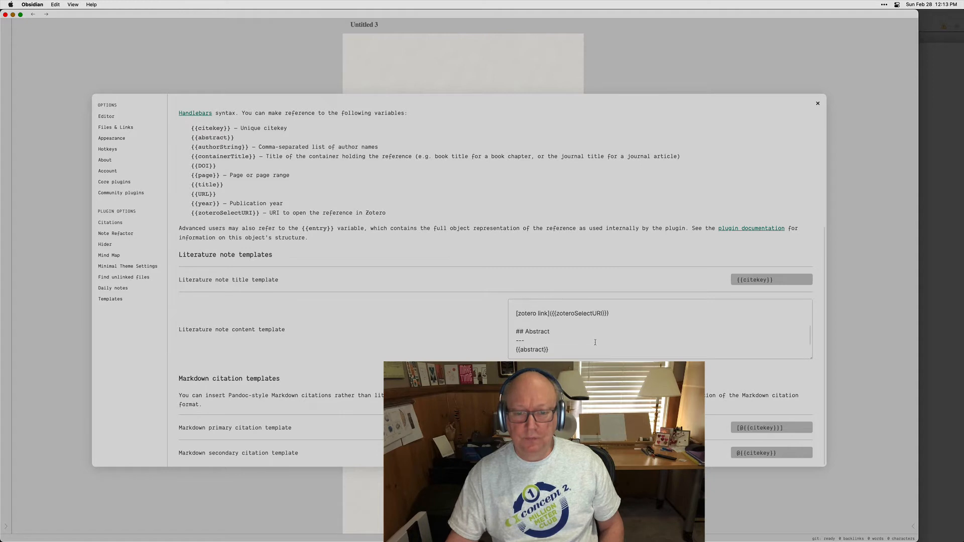
pyautogui.scroll(5, 595, 342)
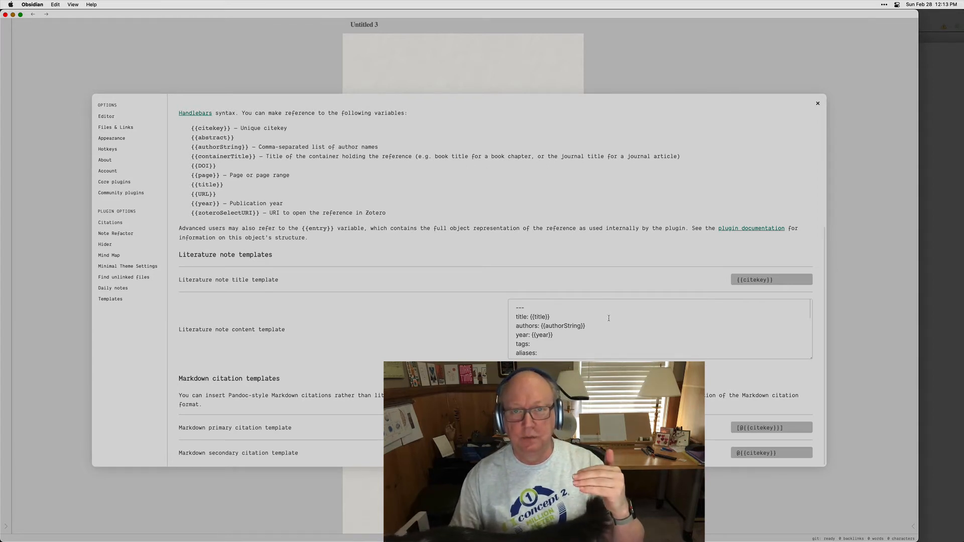
pyautogui.scroll(1, 605, 317)
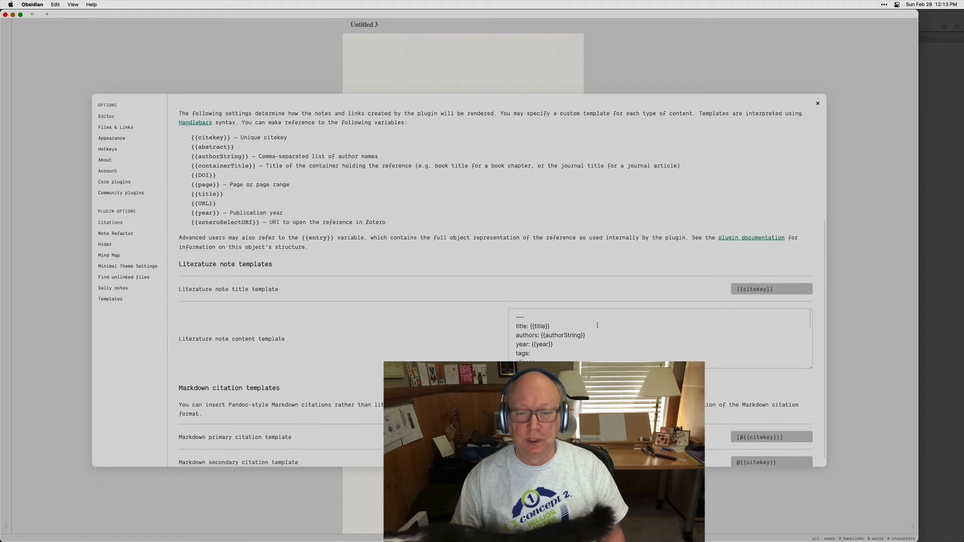
pyautogui.scroll(-1, 556, 345)
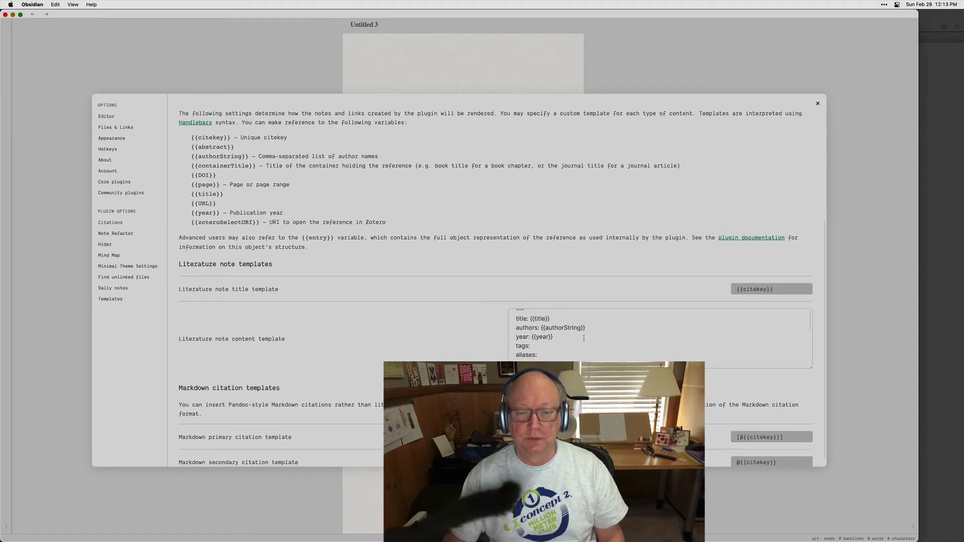
pyautogui.scroll(-3, 556, 345)
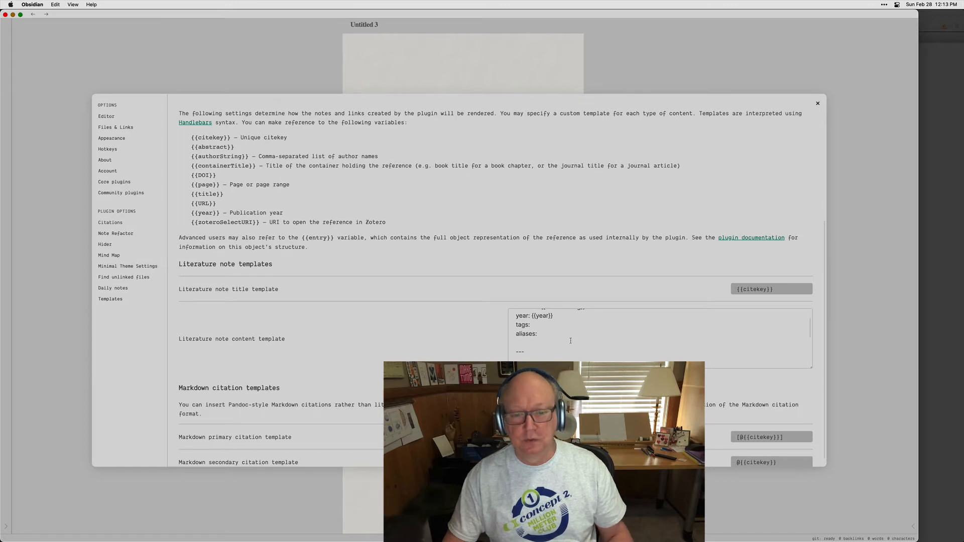
pyautogui.scroll(-1, 606, 337)
pyautogui.scroll(-1, 607, 337)
pyautogui.scroll(-2, 622, 338)
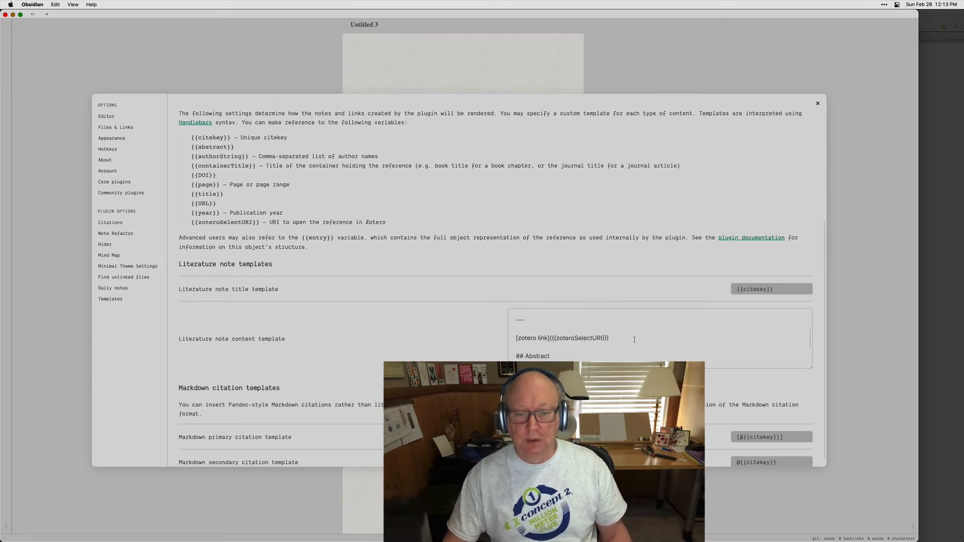
pyautogui.scroll(-1, 628, 340)
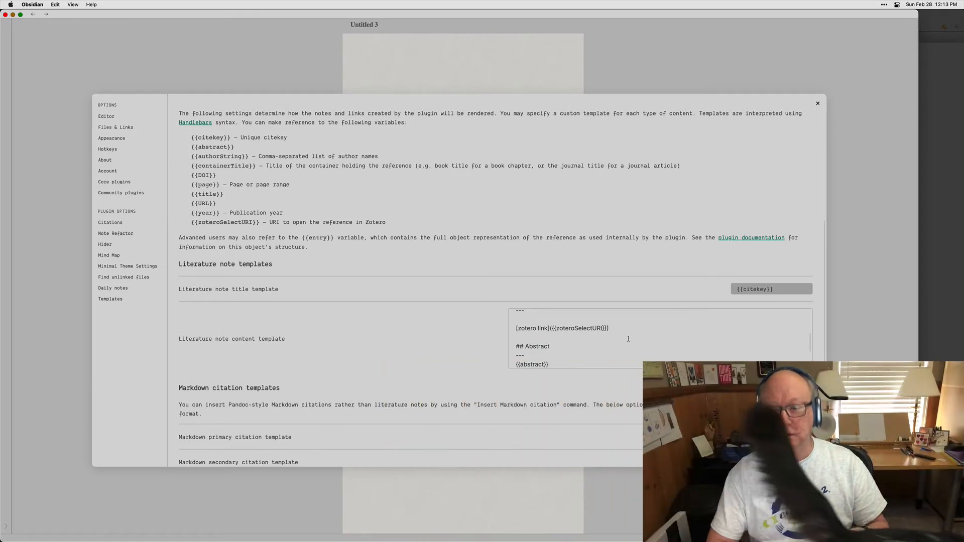
pyautogui.scroll(-2, 626, 340)
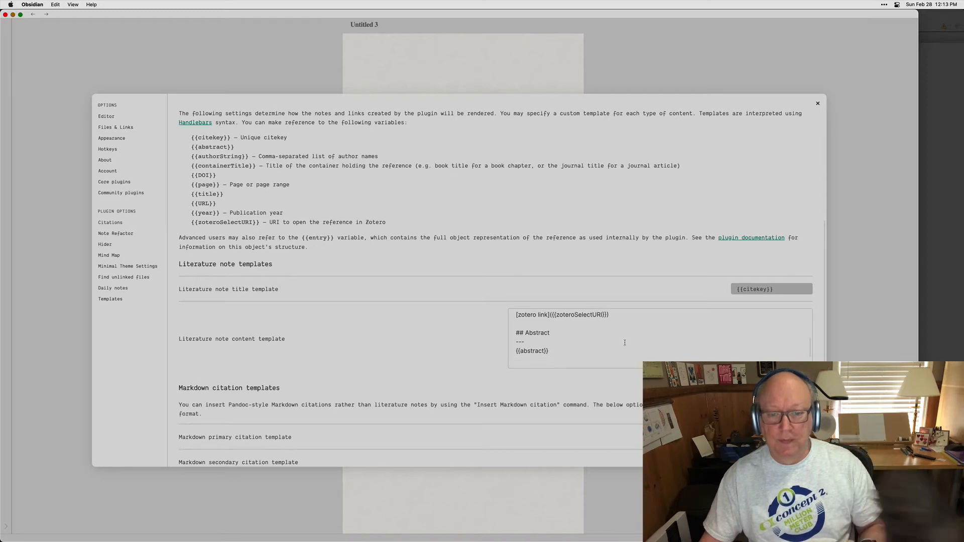
pyautogui.scroll(-2, 597, 337)
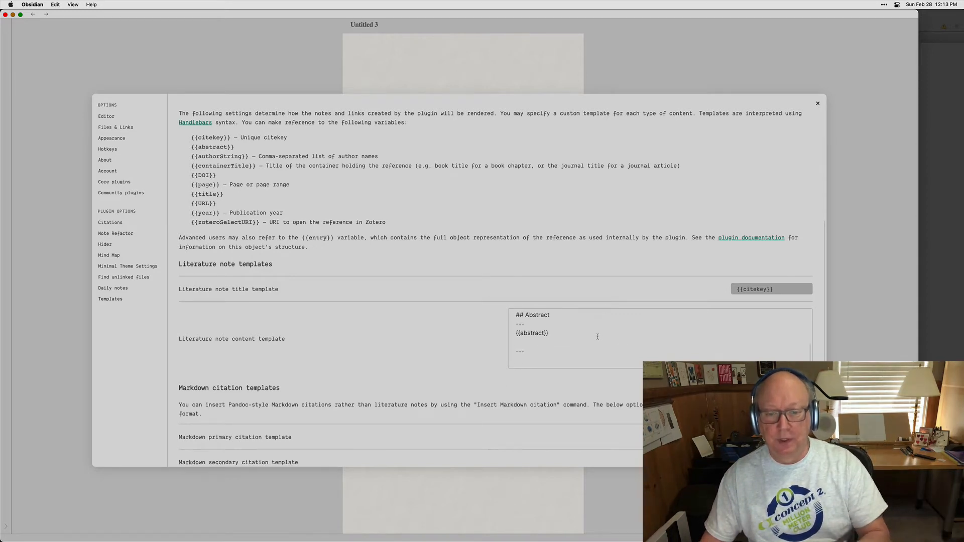
pyautogui.scroll(-1, 587, 347)
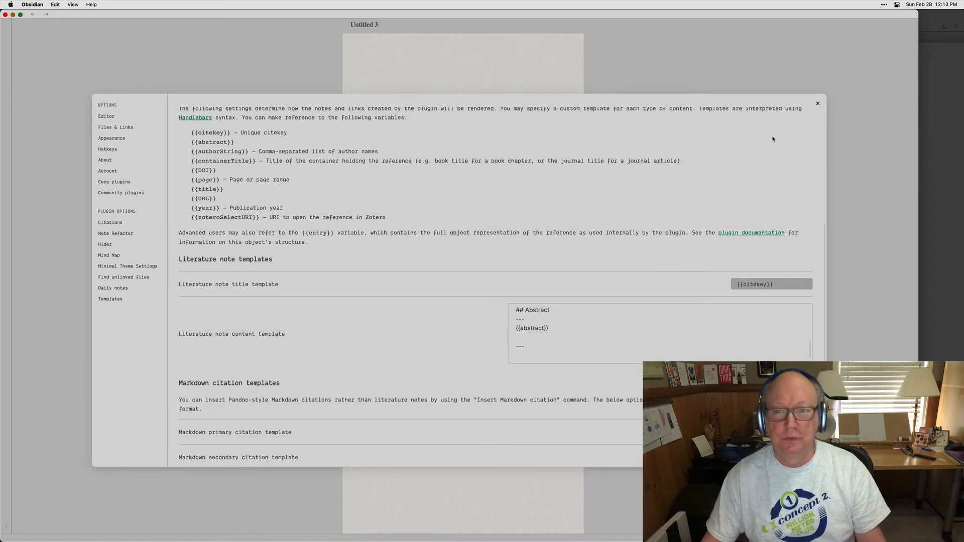
pyautogui.click(817, 105)
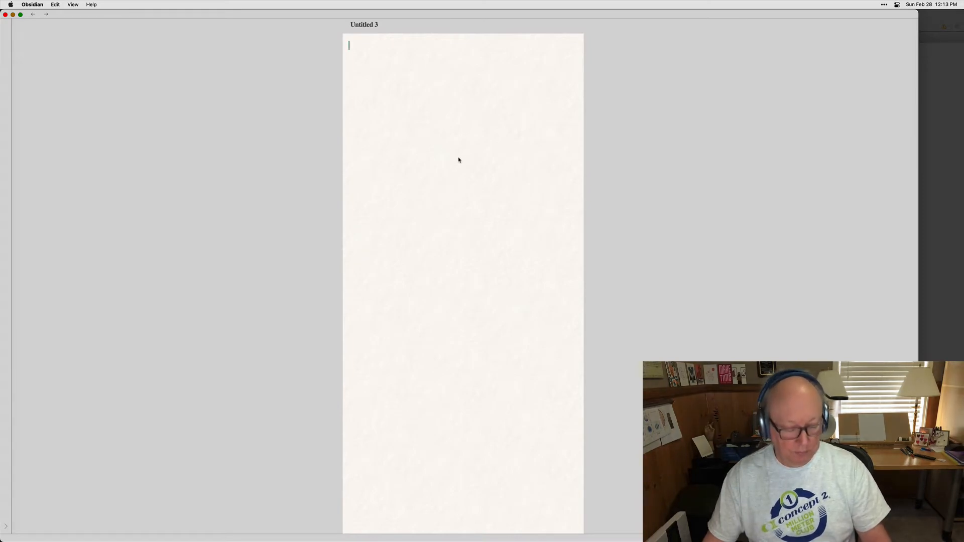
# Try inserting a literature note link with the Citations command and clear the inserted link from the note.
pyautogui.press('cmd+p')
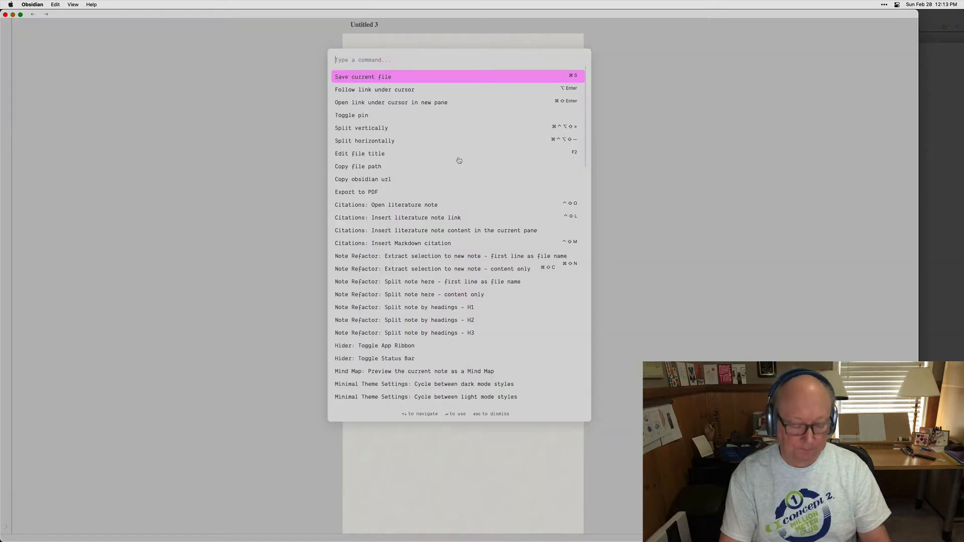
pyautogui.write('citat')
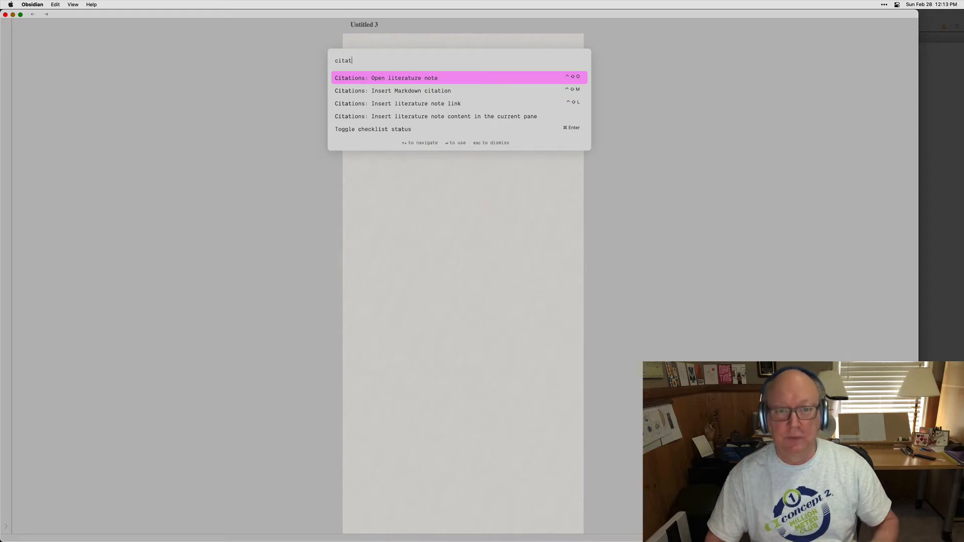
pyautogui.press('Down')
pyautogui.press('Down')
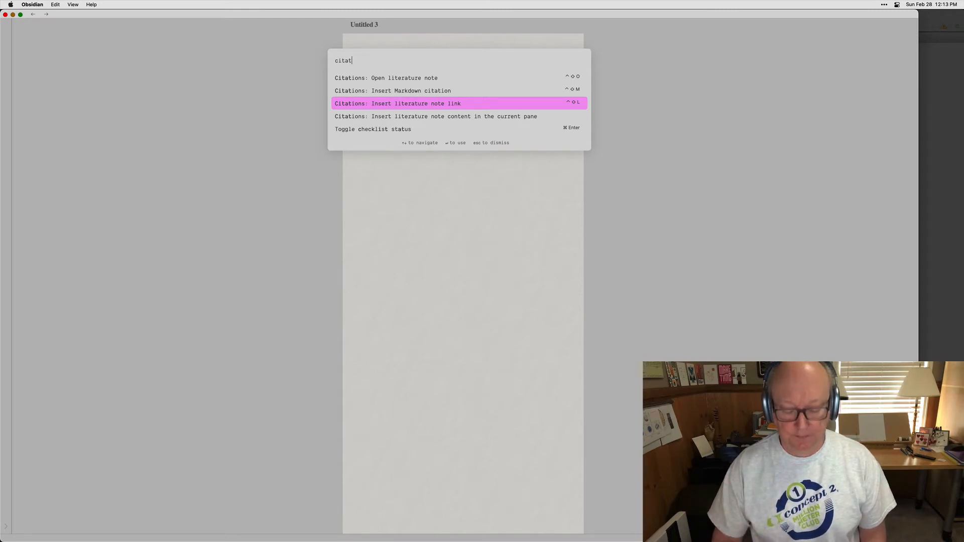
pyautogui.press('Return')
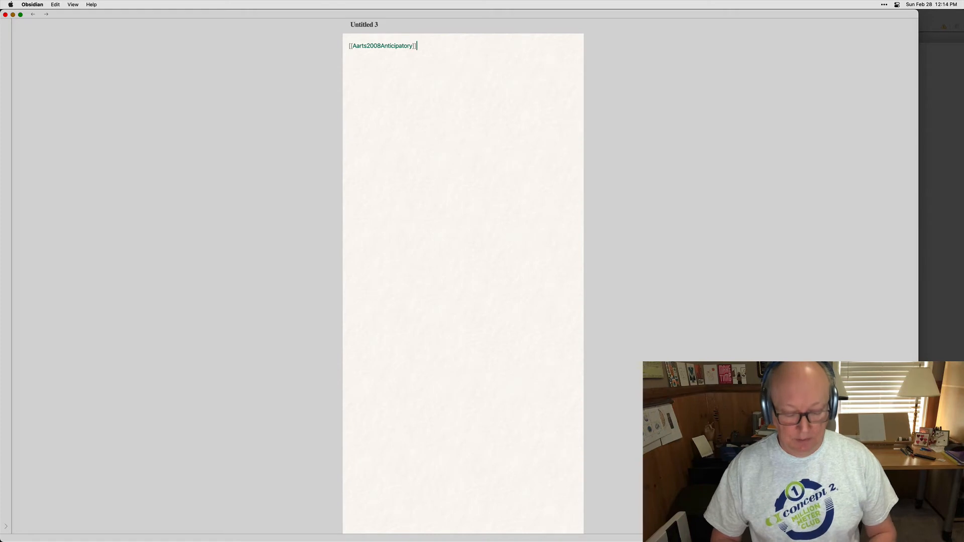
pyautogui.press('BackSpace')
pyautogui.press('BackSpace')
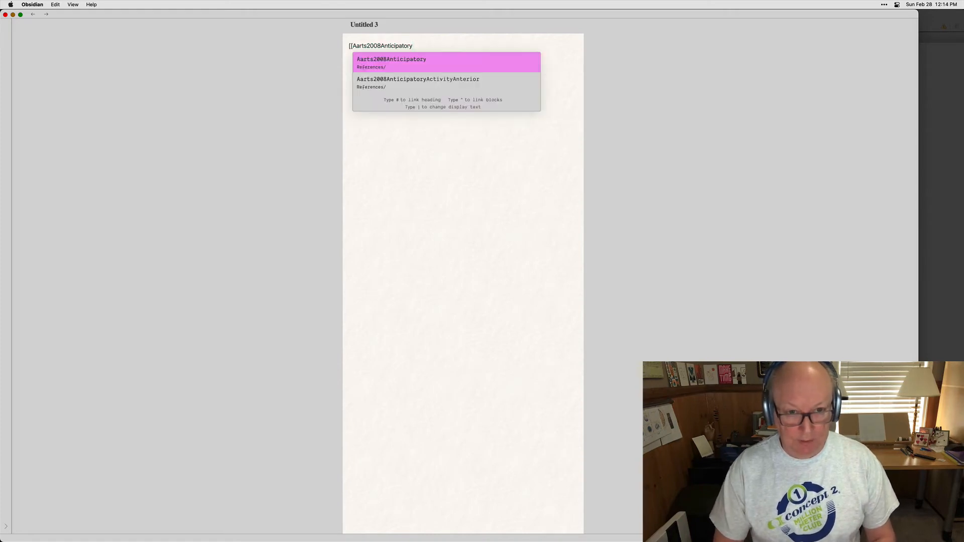
pyautogui.press('super+a')
pyautogui.press('BackSpace')
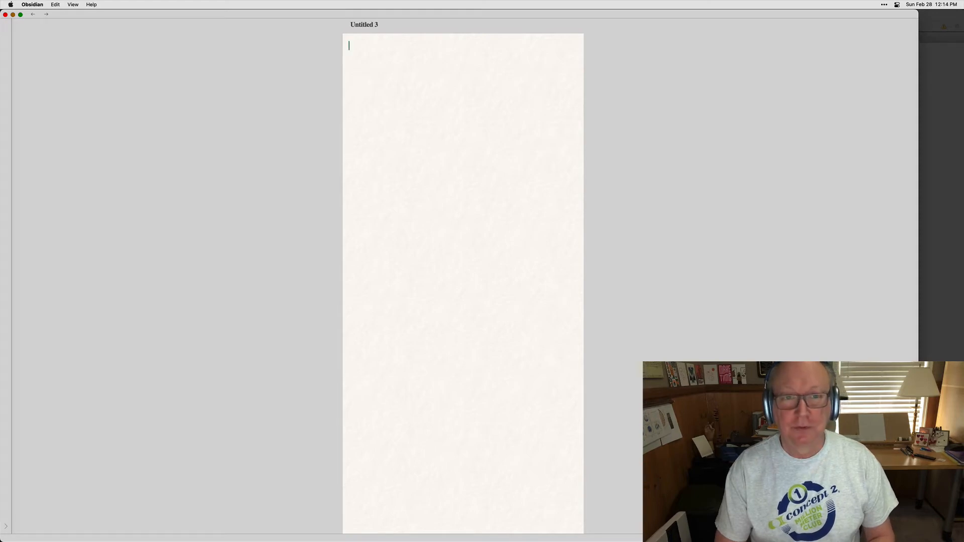
# Search the literature note link picker for the article by its first author's surname and dismiss the picker.
pyautogui.hotkey('ctrl', 'shift', 'e')
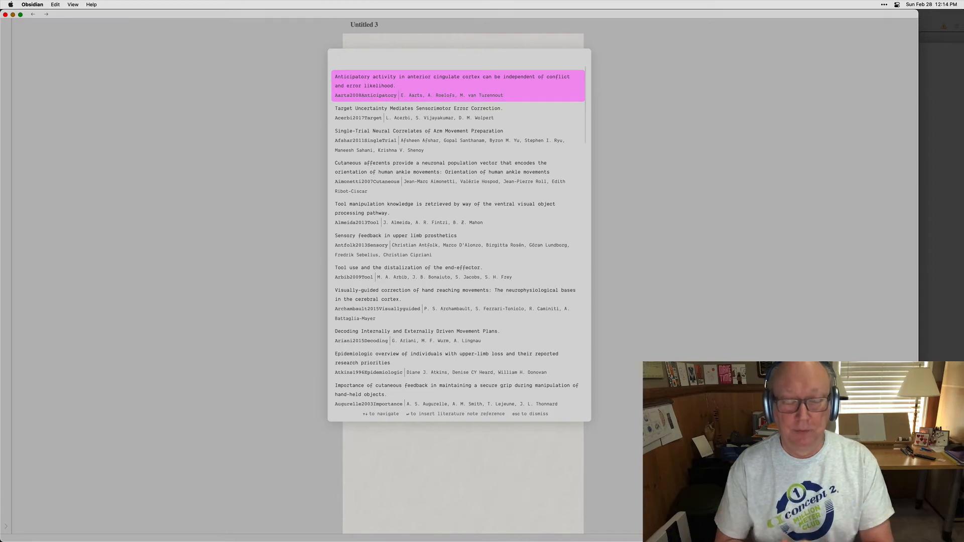
pyautogui.write('sch')
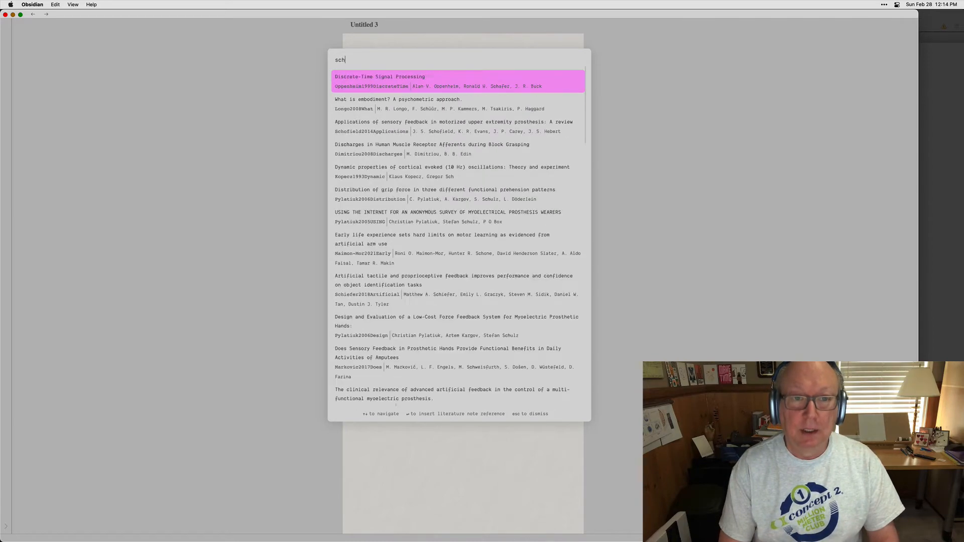
pyautogui.write('urmann')
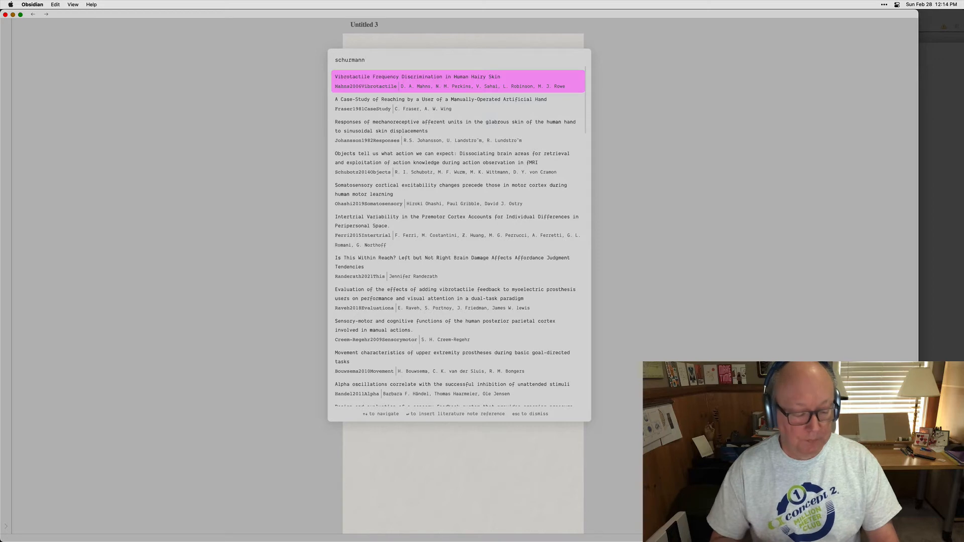
pyautogui.press('Escape')
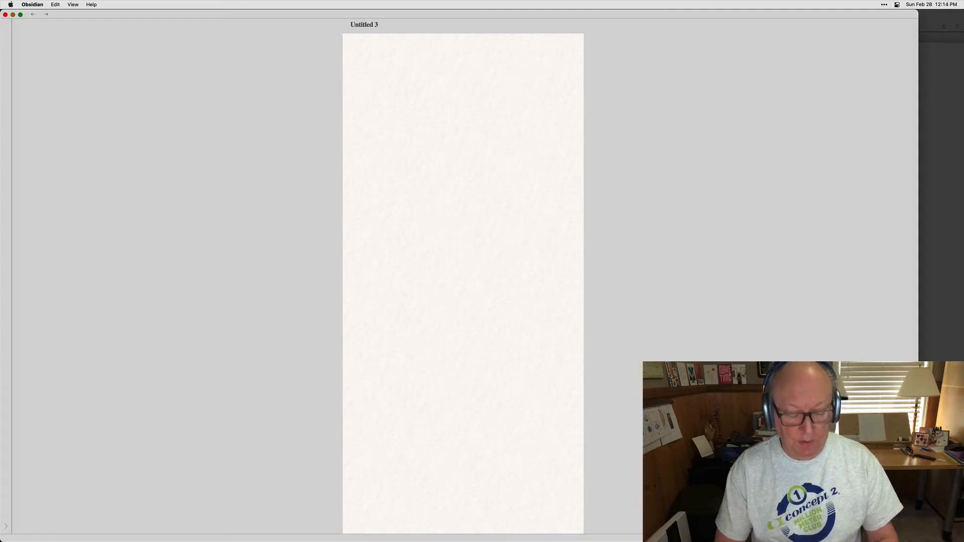
# Run the command that reloads the app without saving.
pyautogui.press('cmd+p')
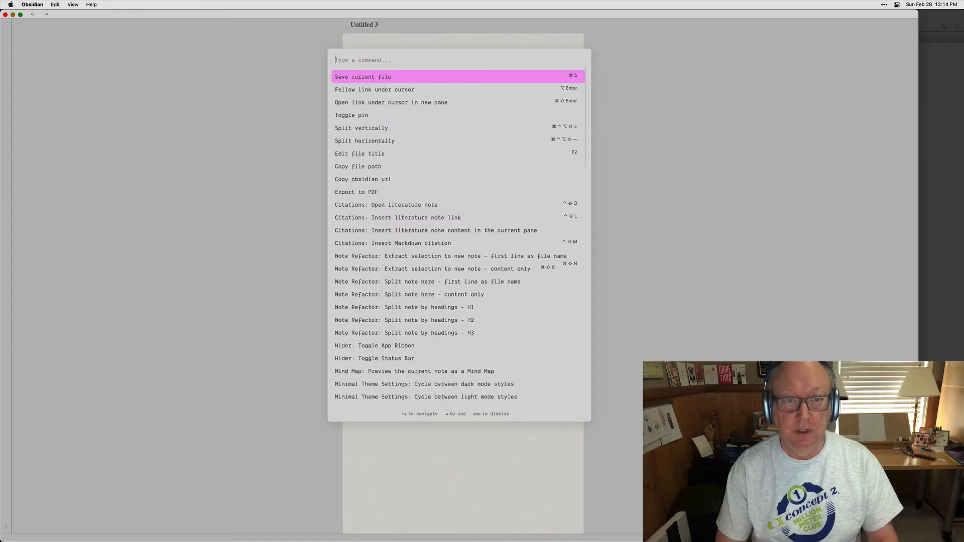
pyautogui.write('rel')
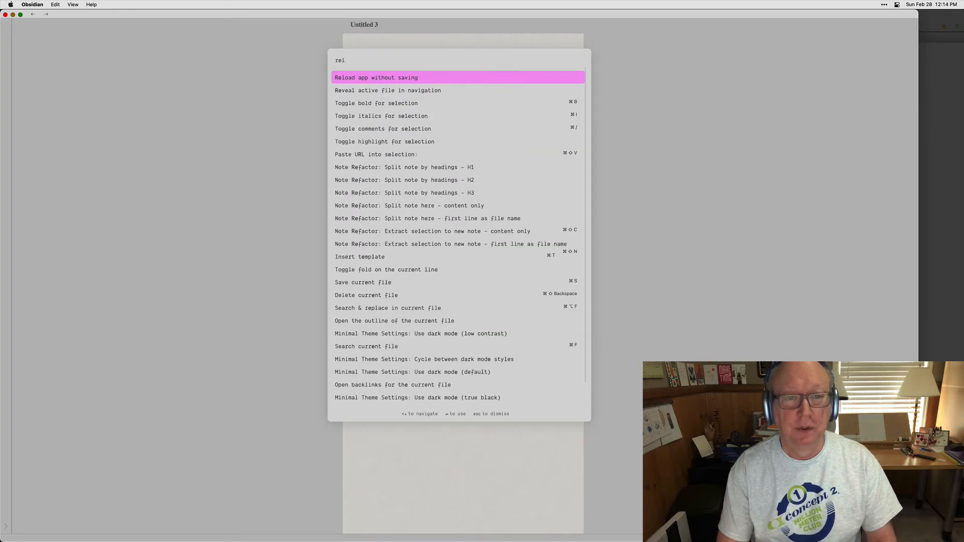
pyautogui.write('ad')
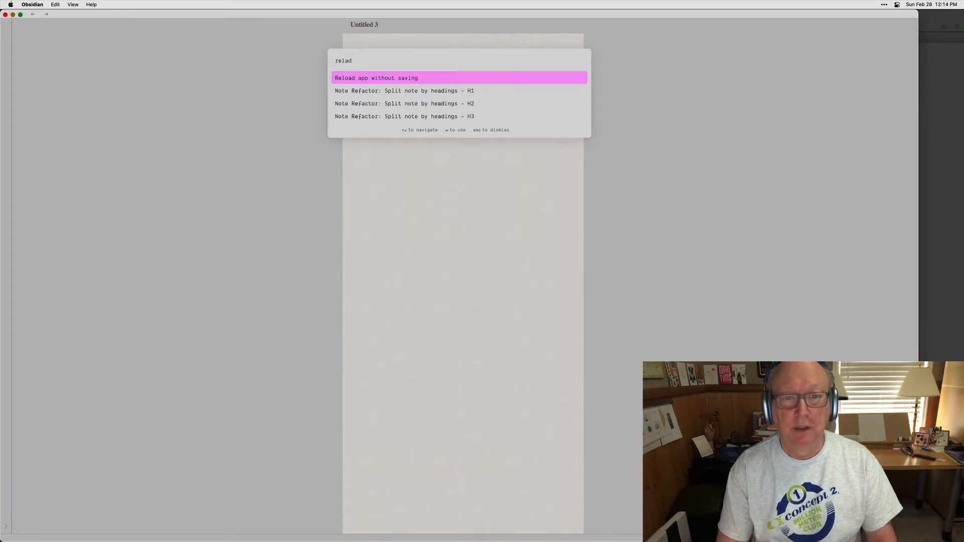
pyautogui.press('BackSpace')
pyautogui.press('BackSpace')
pyautogui.press('BackSpace')
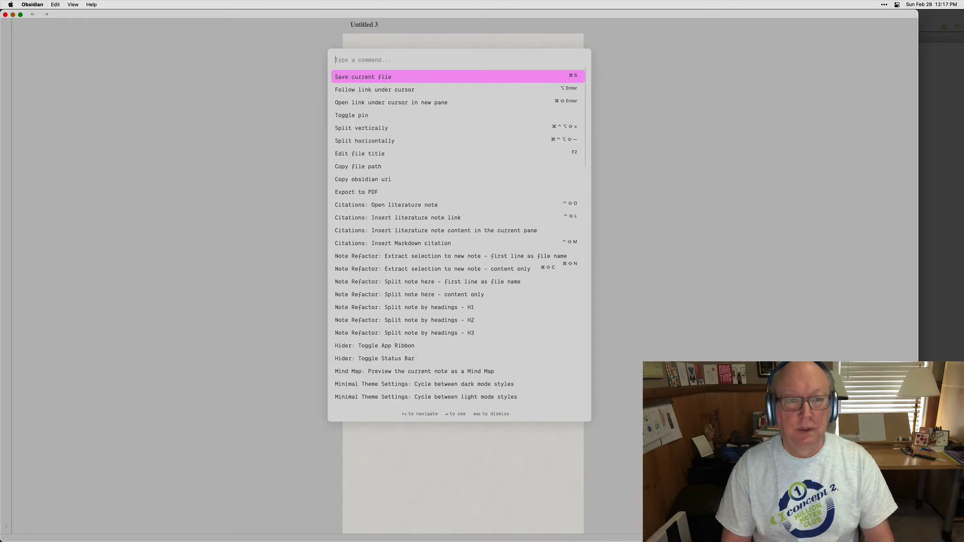
pyautogui.write('rel')
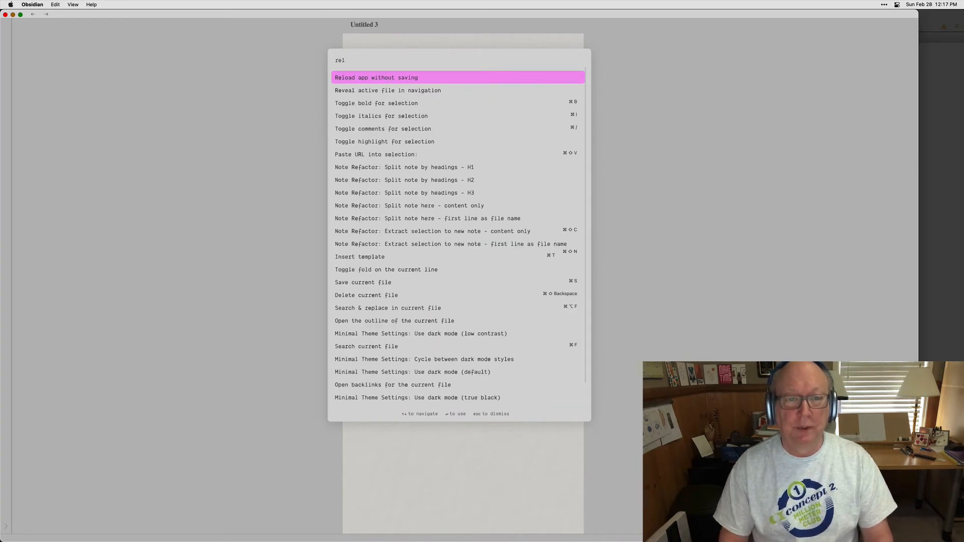
pyautogui.press('Return')
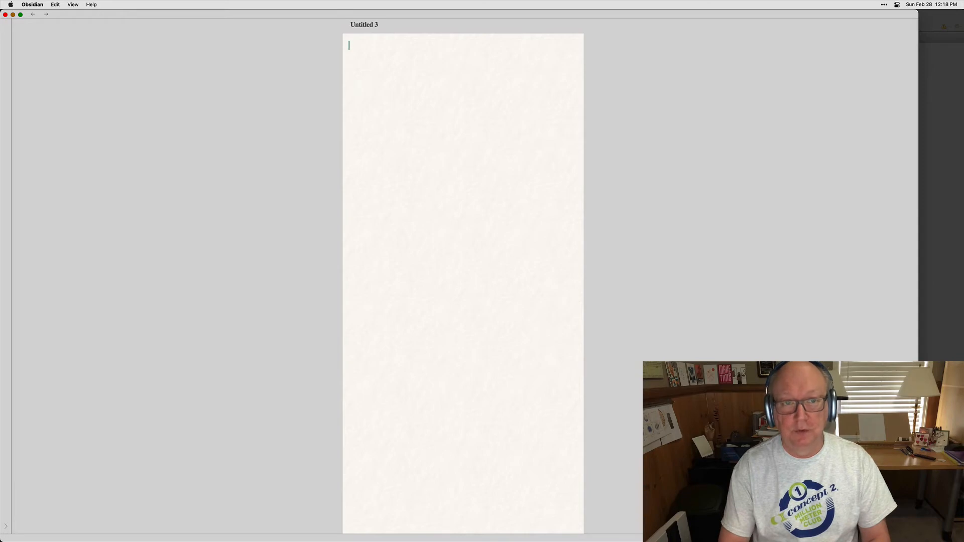
# Start a literature note link search by the first author's surname and check its spelling in Zotero before returning to Obsidian.
pyautogui.hotkey('ctrl', 'shift', 'e')
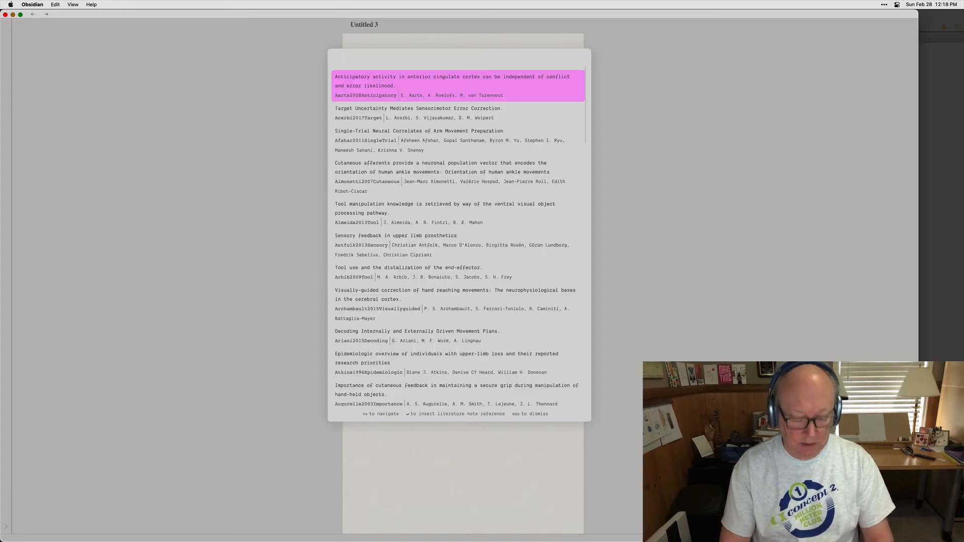
pyautogui.write('schum')
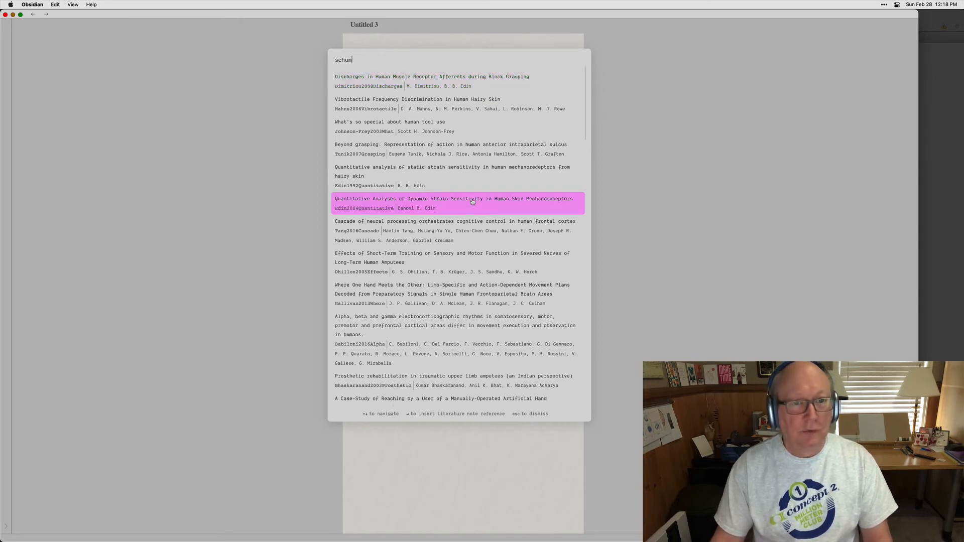
pyautogui.moveTo(482, 539)
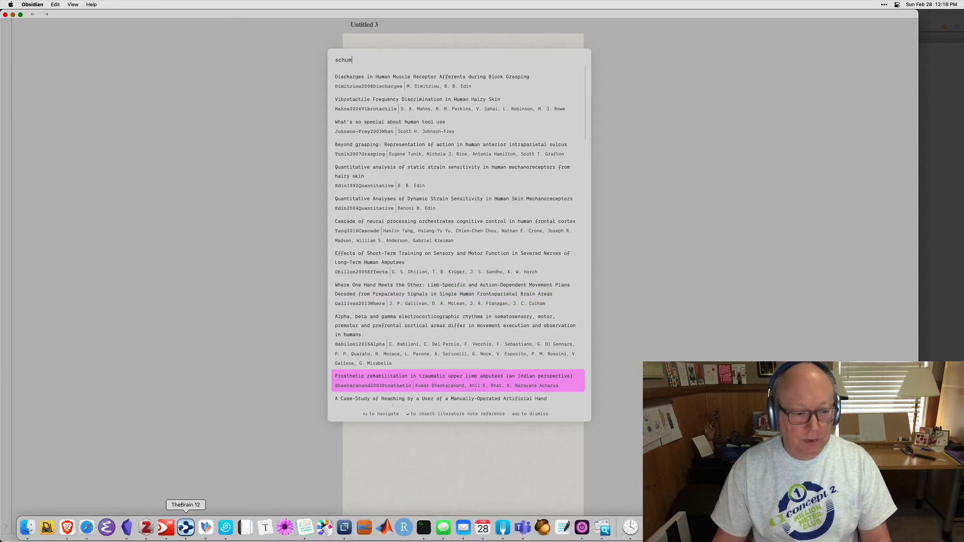
pyautogui.click(146, 528)
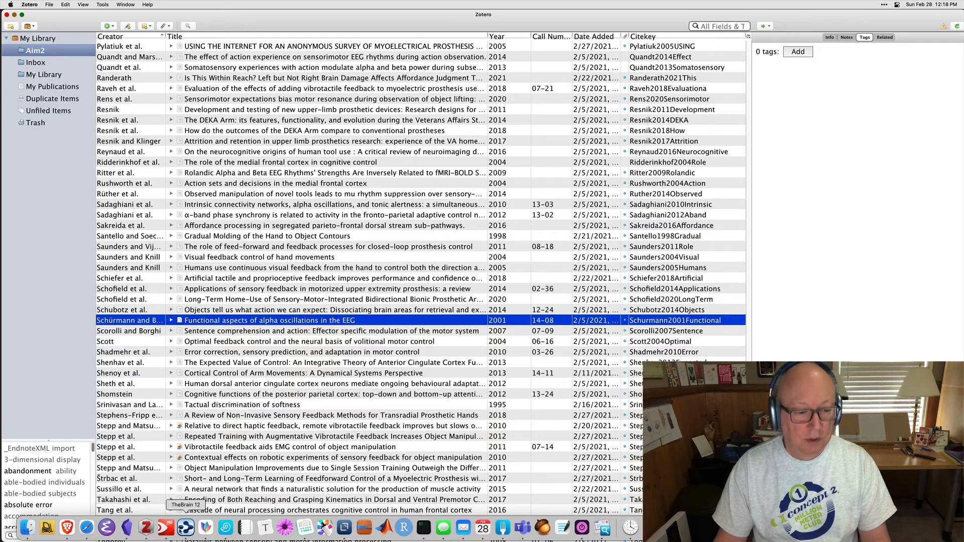
pyautogui.click(126, 527)
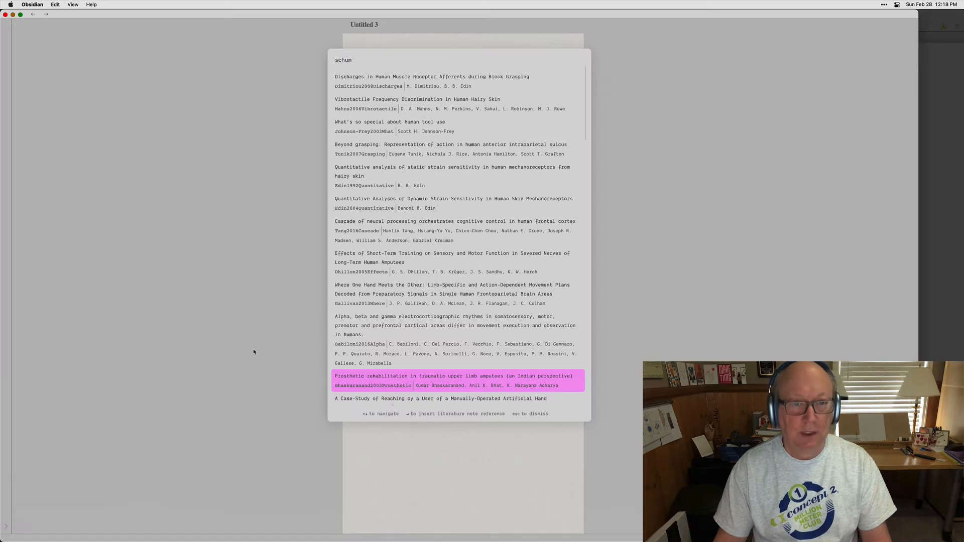
# Search the literature note picker for the first author's corrected full surname and look through the list of references.
pyautogui.press('BackSpace')
pyautogui.write('r')
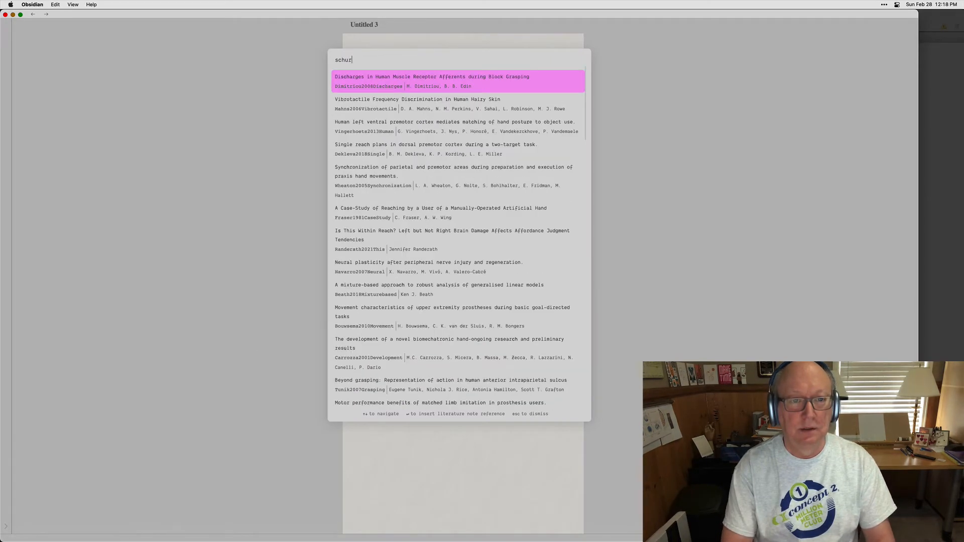
pyautogui.write('mann')
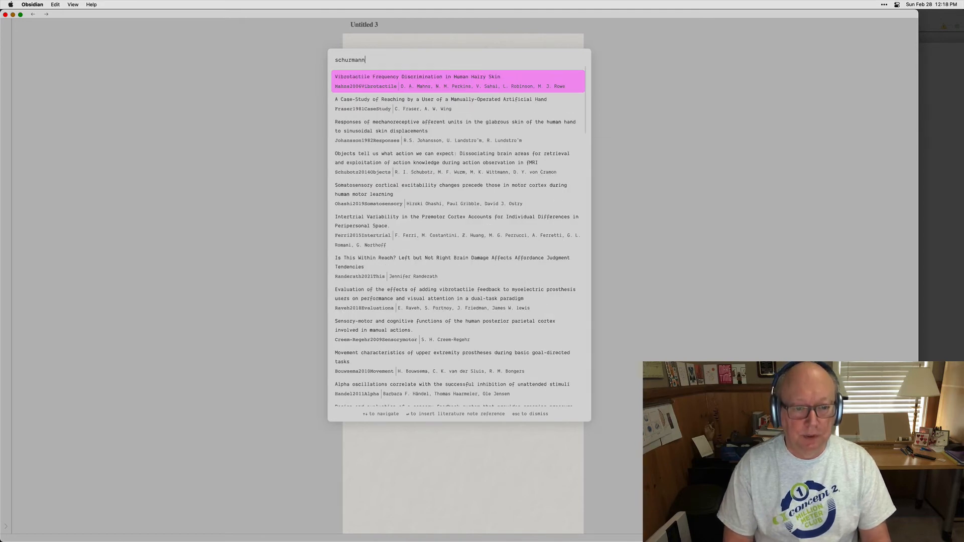
pyautogui.scroll(-2, 501, 343)
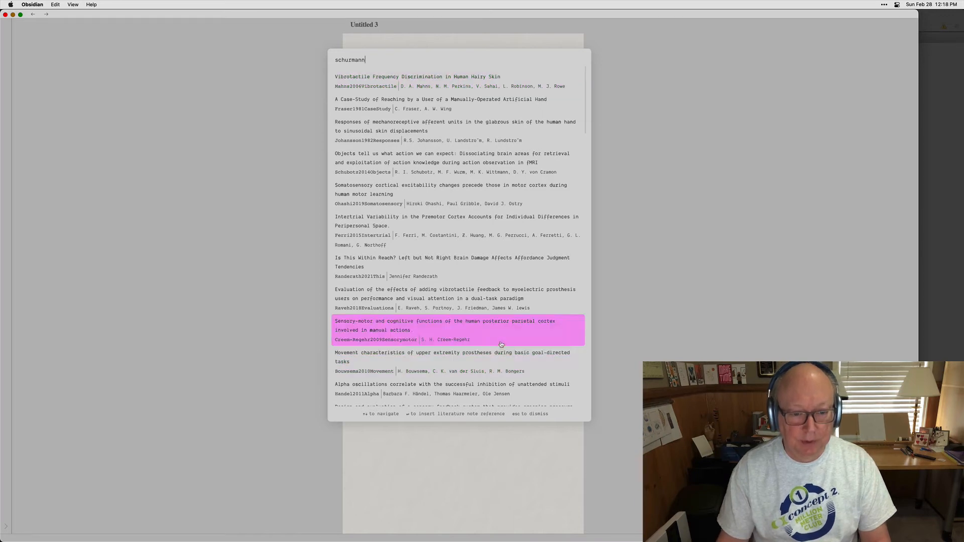
pyautogui.scroll(-2, 501, 343)
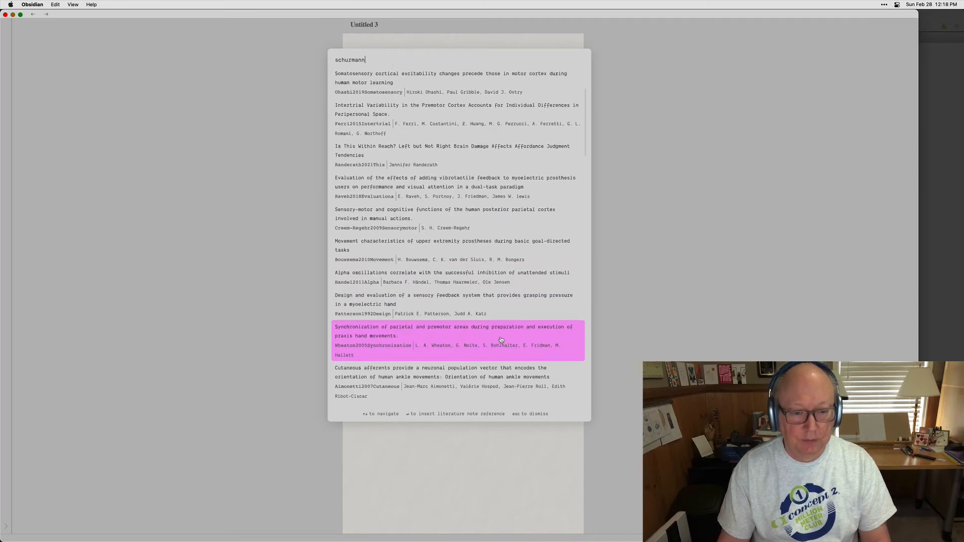
pyautogui.scroll(-4, 501, 340)
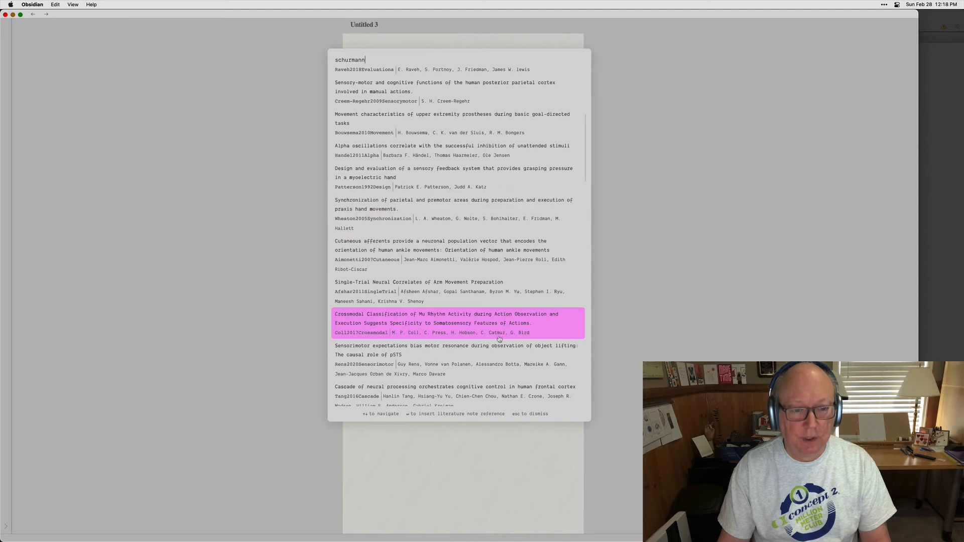
pyautogui.scroll(-2, 498, 337)
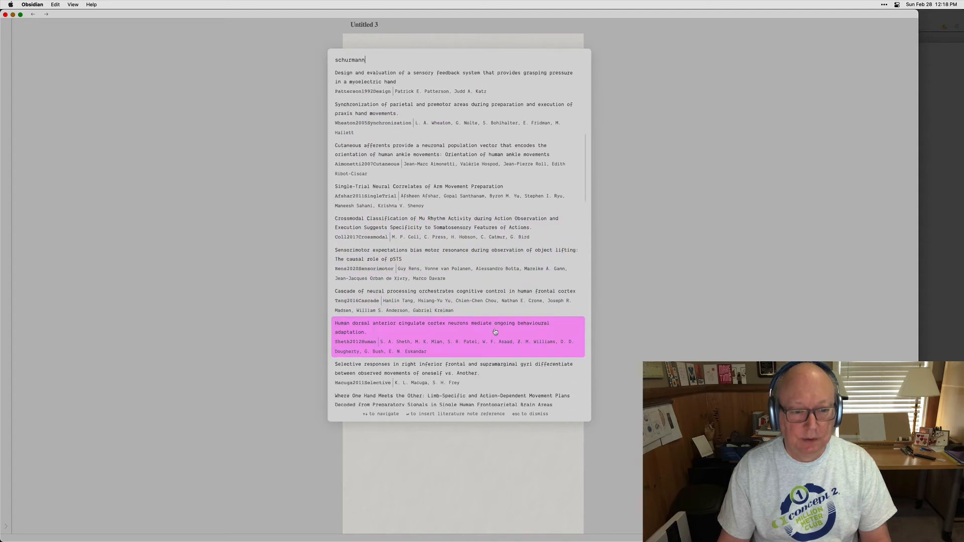
pyautogui.scroll(-4, 494, 330)
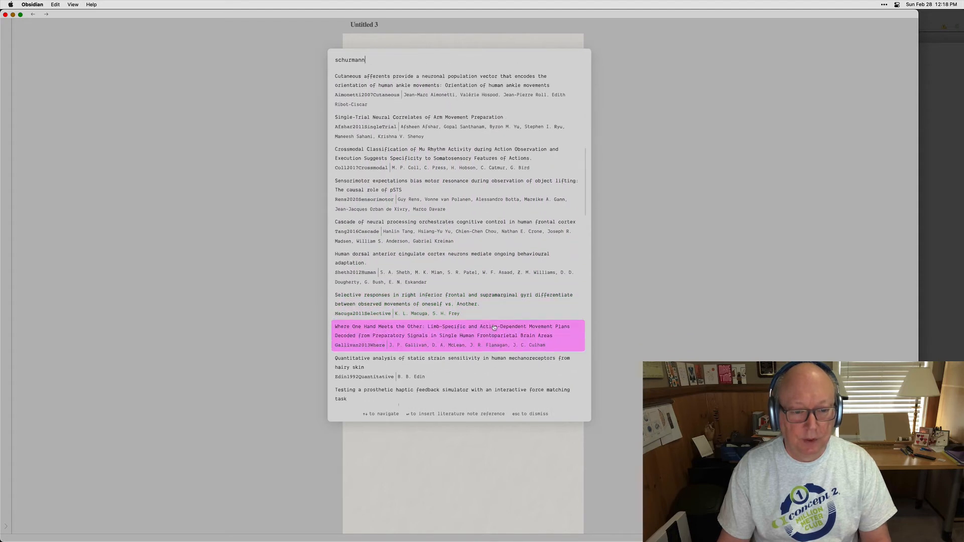
pyautogui.scroll(-9, 494, 327)
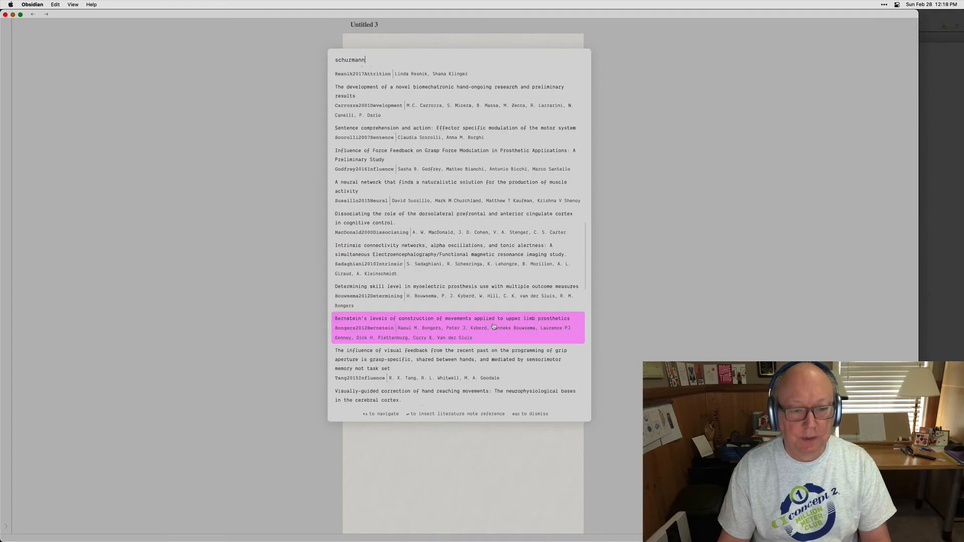
pyautogui.scroll(-10, 494, 326)
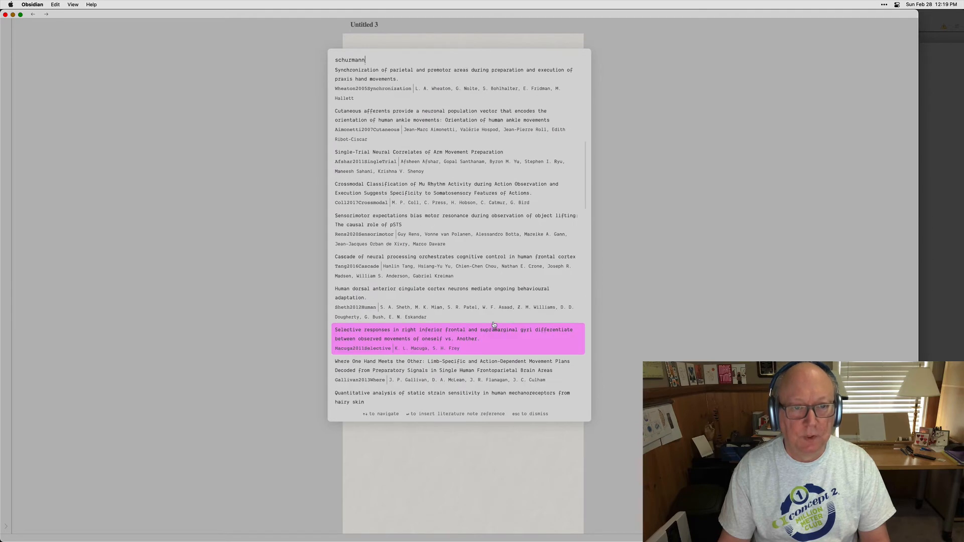
# Switch to Zotero, expand "Functional aspects of alpha oscillations in the EEG" to examine its attachments, and return to Obsidian.
pyautogui.press('super+Tab')
pyautogui.click(494, 320)
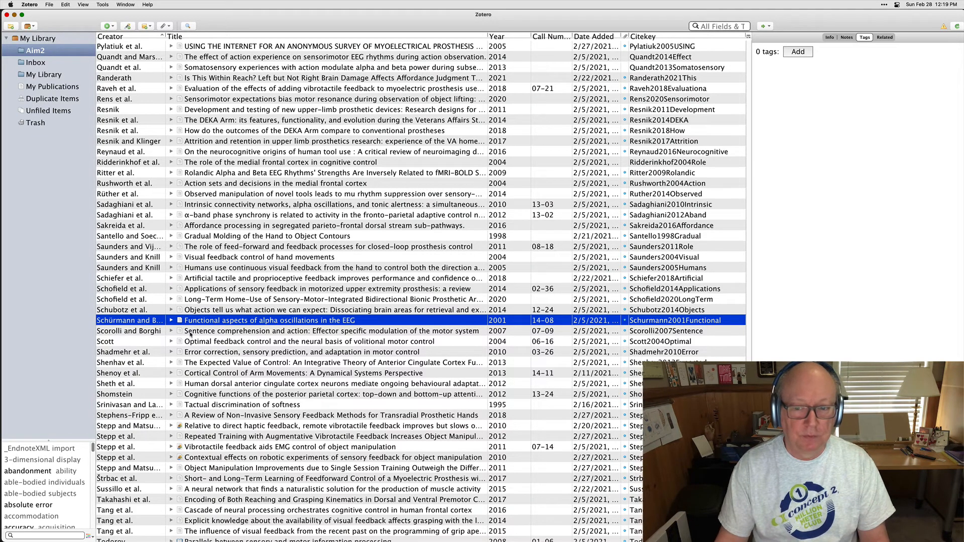
pyautogui.click(171, 320)
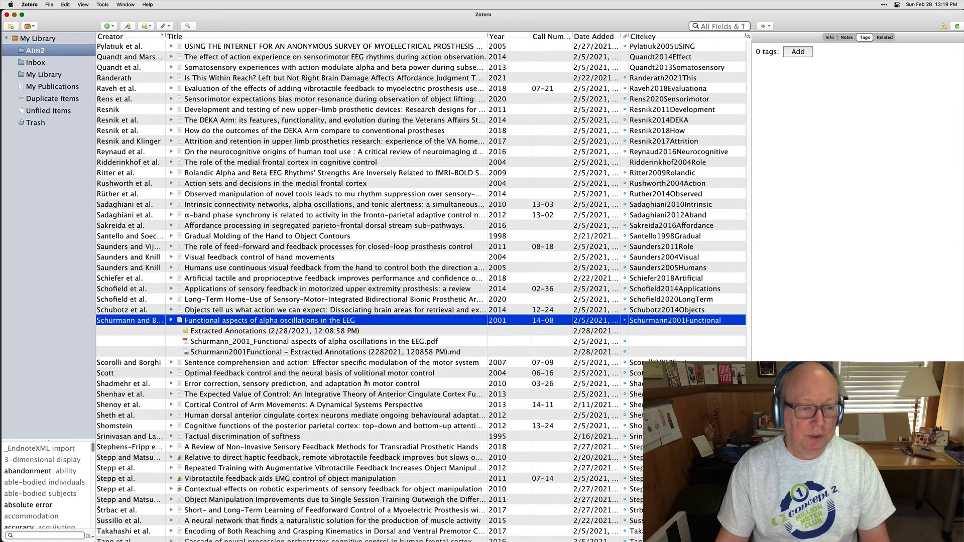
pyautogui.press('super+Tab')
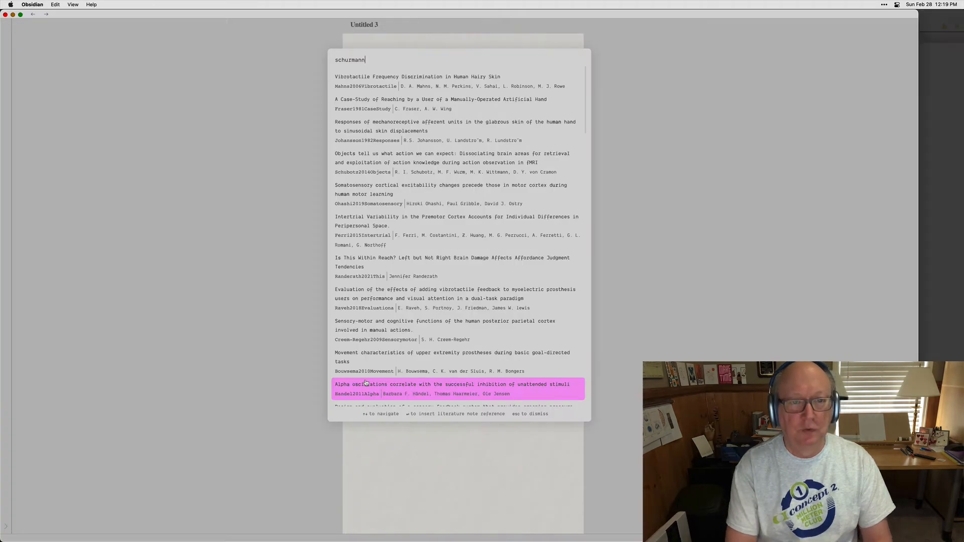
# Try adding "fun" to the literature note search, and shorten the search text to "sch".
pyautogui.write('fun')
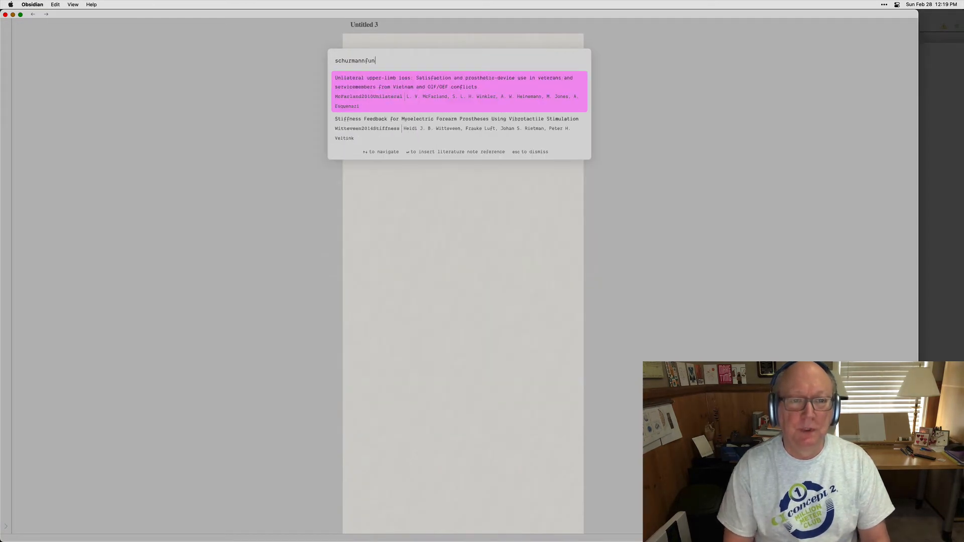
pyautogui.press('BackSpace')
pyautogui.press('BackSpace')
pyautogui.press('BackSpace')
pyautogui.press('BackSpace')
pyautogui.press('BackSpace')
pyautogui.press('BackSpace')
pyautogui.press('BackSpace')
pyautogui.press('BackSpace')
pyautogui.press('BackSpace')
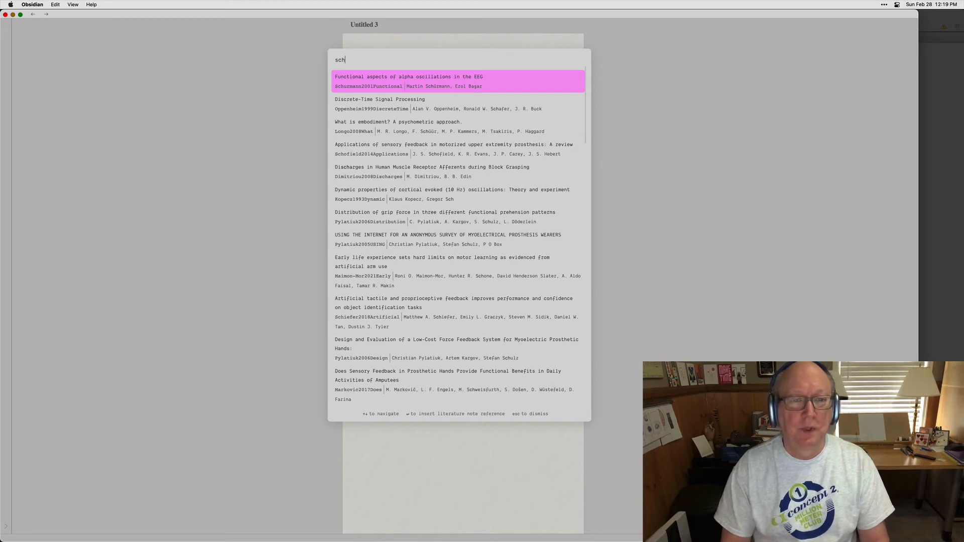
pyautogui.write('urmann')
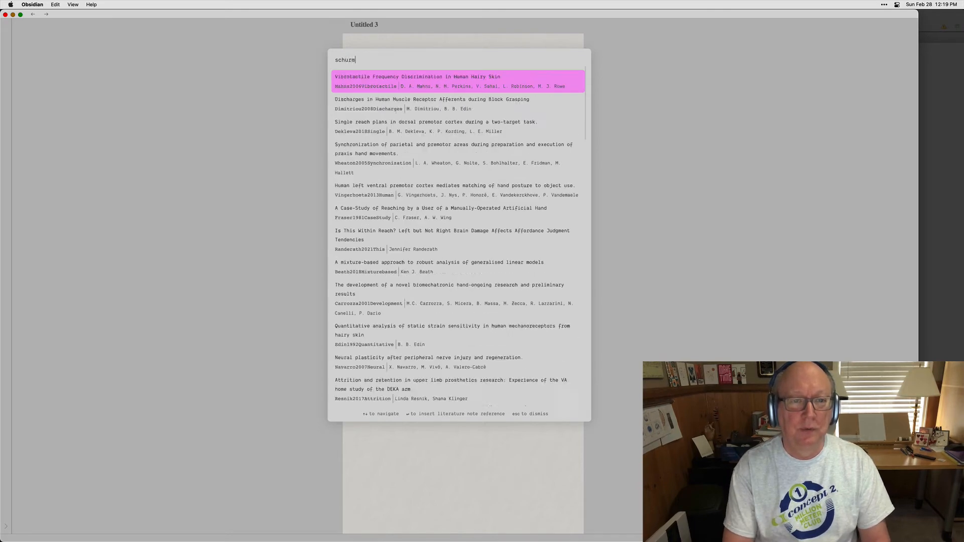
pyautogui.press('BackSpace')
pyautogui.press('BackSpace')
pyautogui.press('BackSpace')
pyautogui.press('BackSpace')
pyautogui.press('BackSpace')
pyautogui.press('BackSpace')
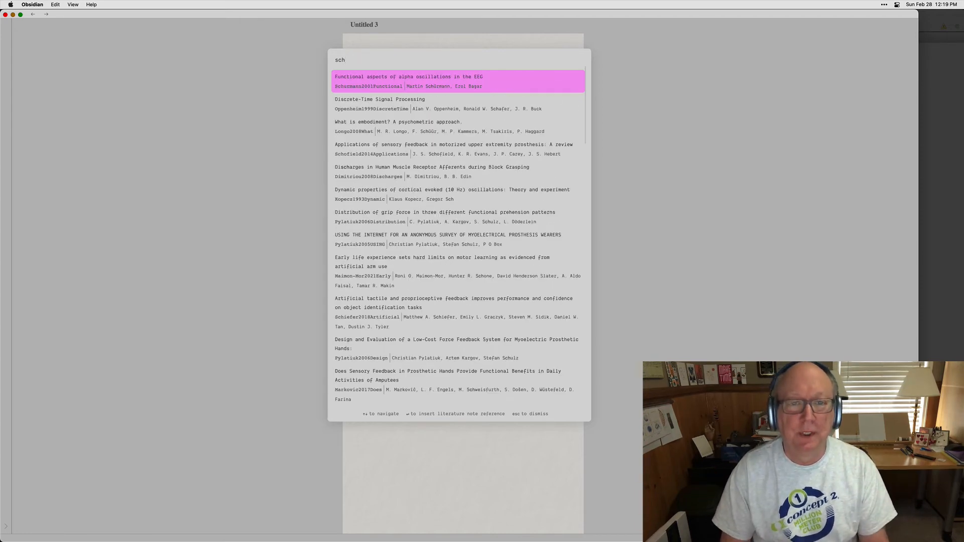
# Insert the literature note link for "Functional aspects of alpha oscillations in the EEG" and start a new line below it.
pyautogui.press('Return')
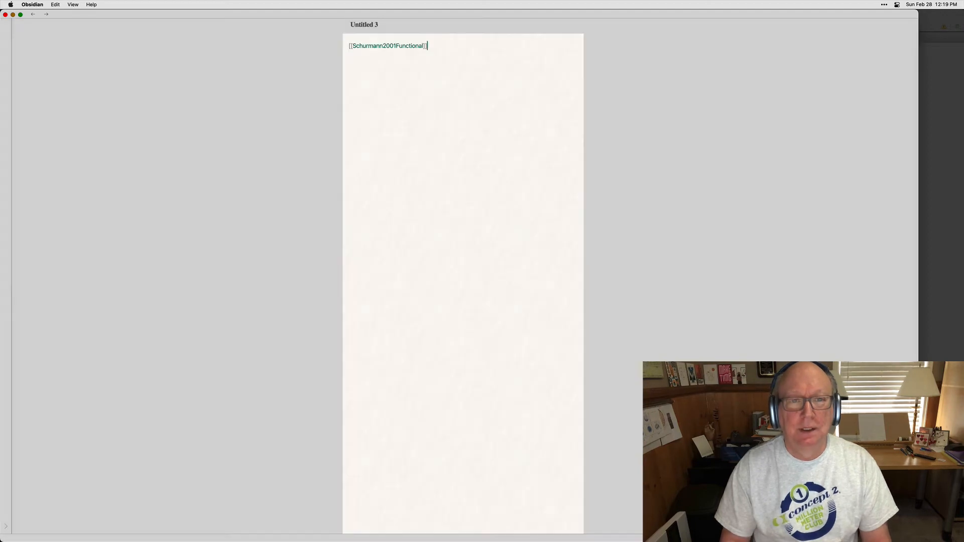
pyautogui.press('Return')
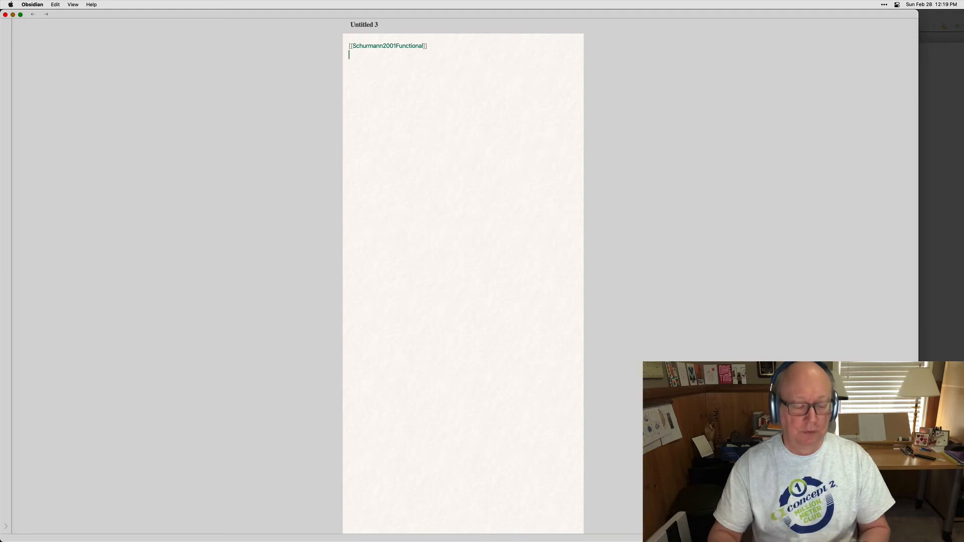
pyautogui.press('Return')
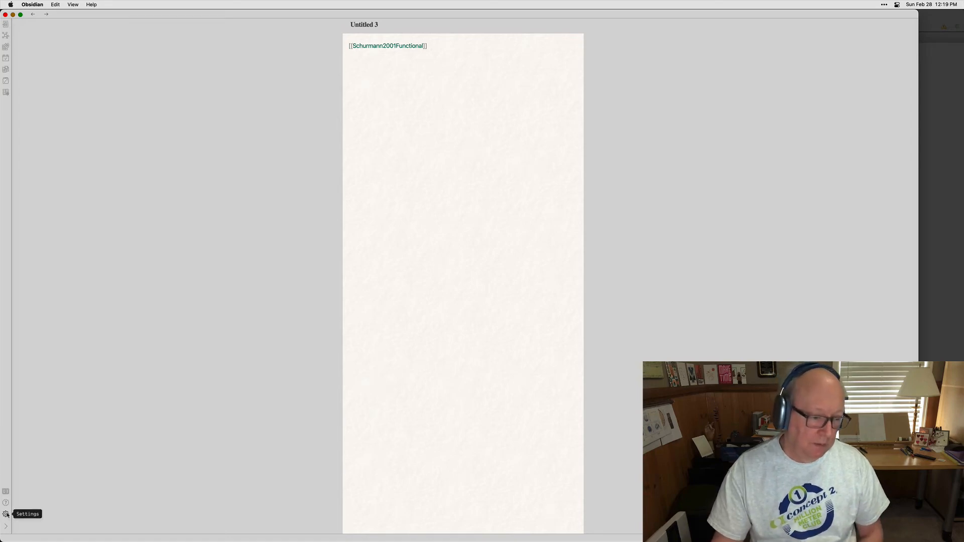
# Review the literature note title and content templates in the Citations plugin settings, and close the settings.
pyautogui.click(5, 514)
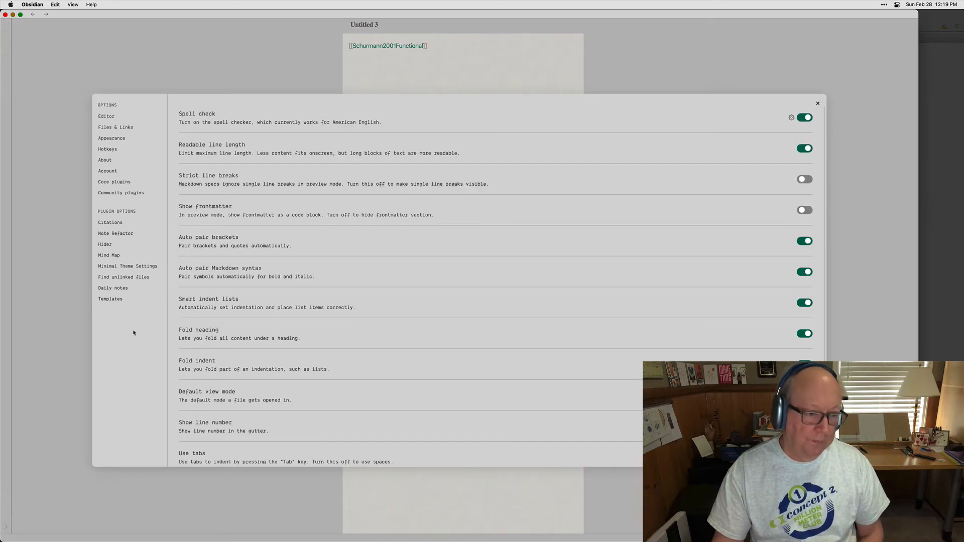
pyautogui.click(111, 223)
pyautogui.scroll(-5, 481, 276)
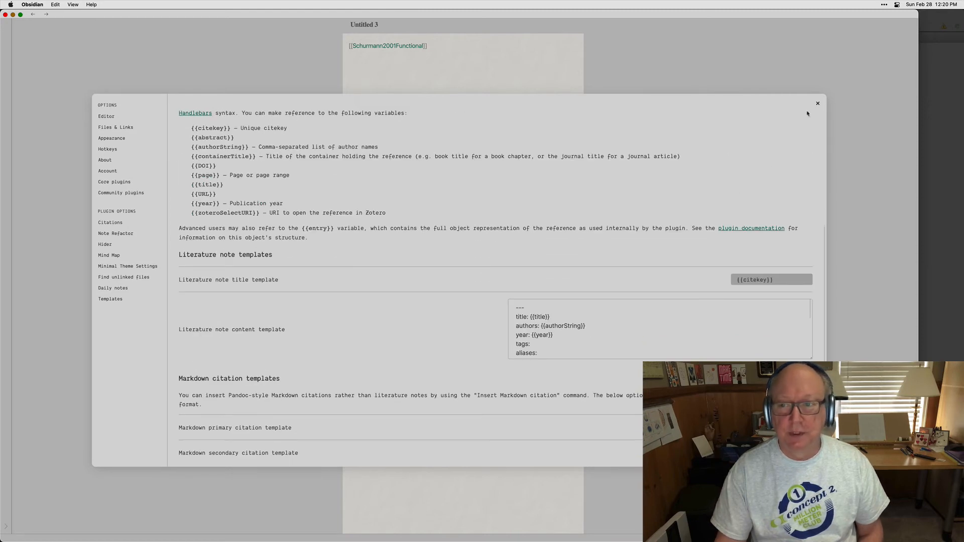
pyautogui.click(818, 104)
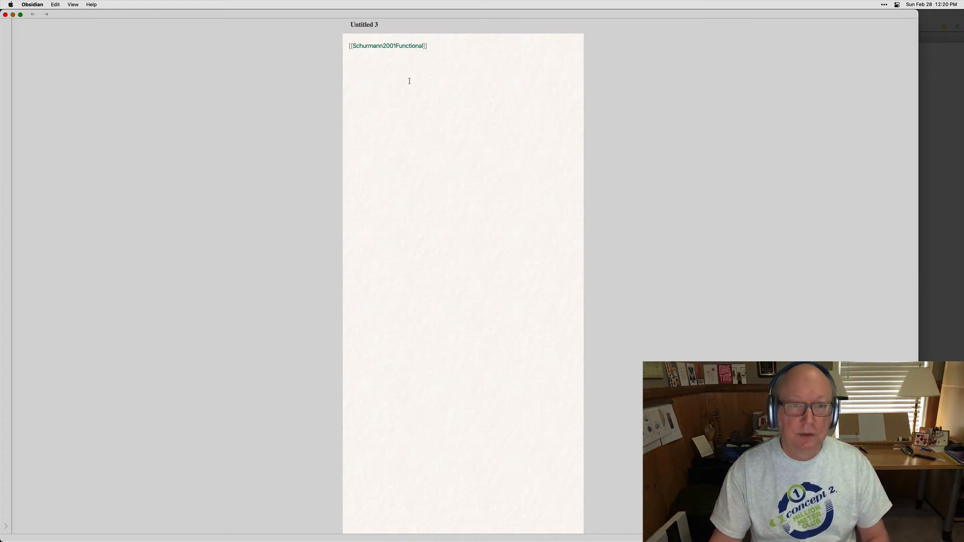
# Open the linked literature note in a new pane beside Untitled 3.
pyautogui.keyDown('shift'); pyautogui.keyDown('super'); pyautogui.click(396, 49); pyautogui.keyUp('super'); pyautogui.keyUp('shift')
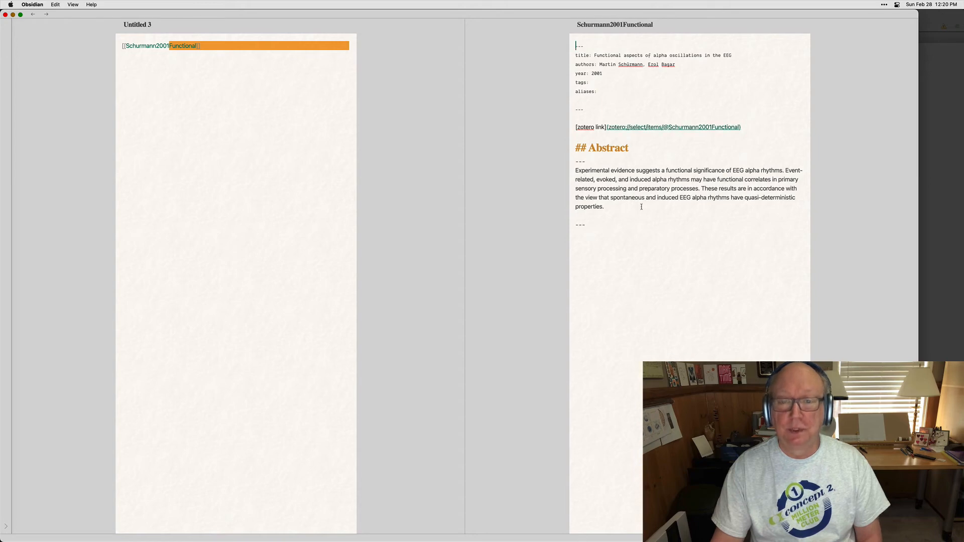
pyautogui.click(619, 266)
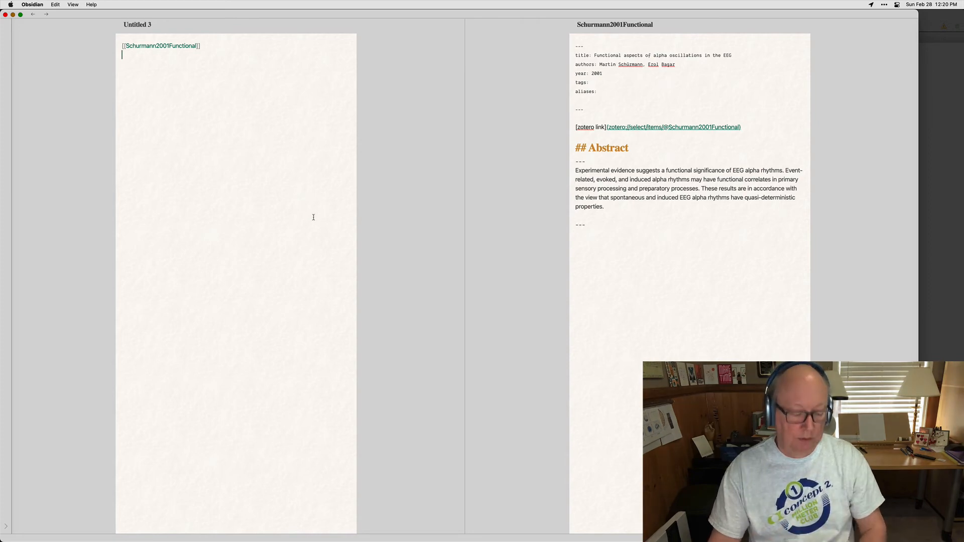
# Search the vault's files for "schur" and go through the matching notes.
pyautogui.press('super+o')
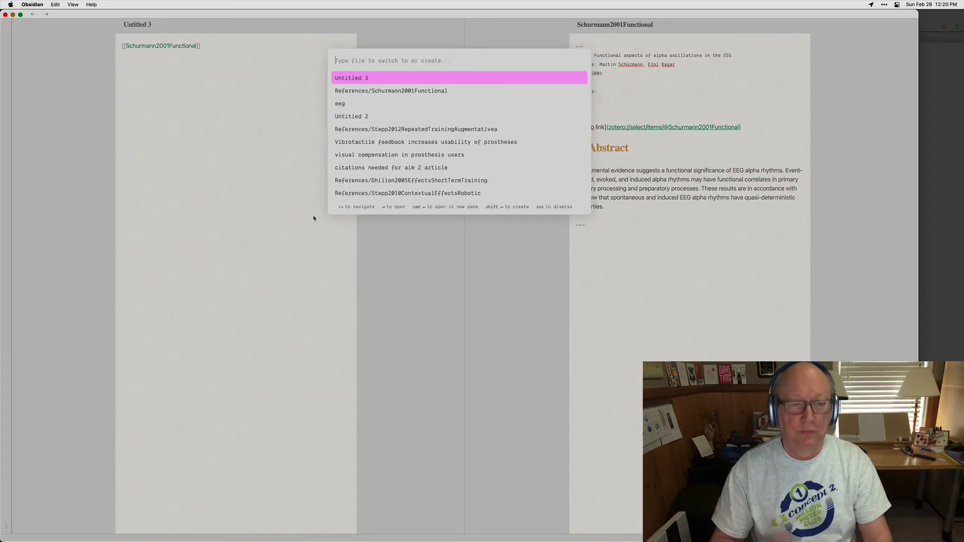
pyautogui.press('Escape')
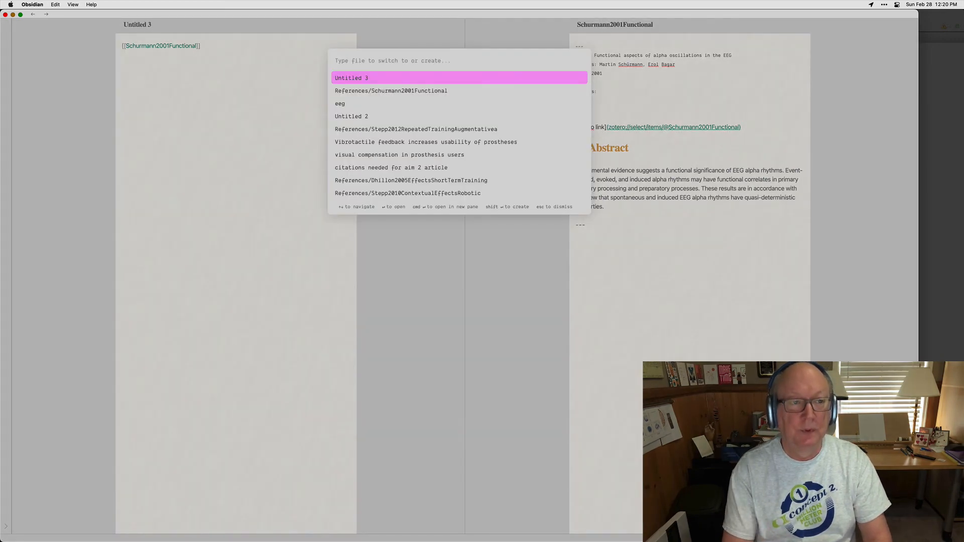
pyautogui.write('s')
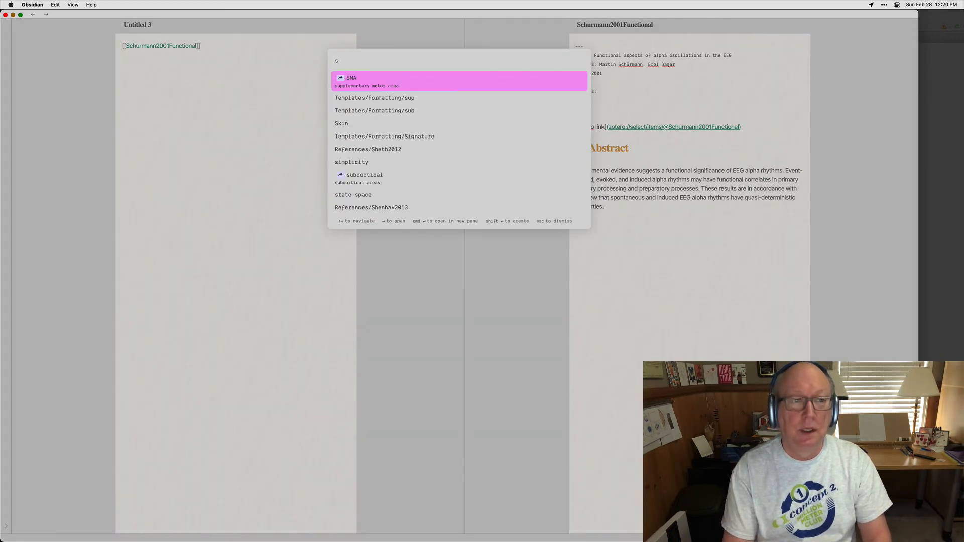
pyautogui.write('chur')
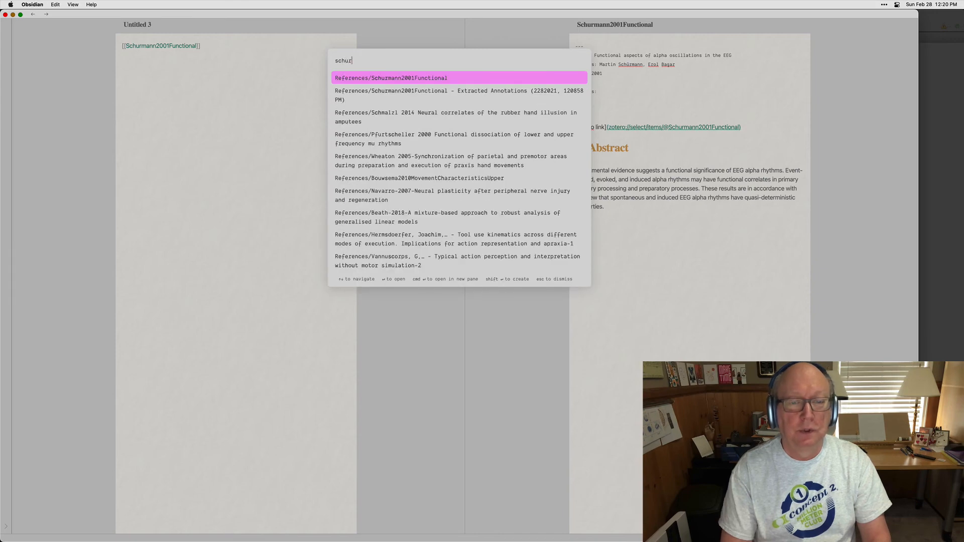
pyautogui.press('Down')
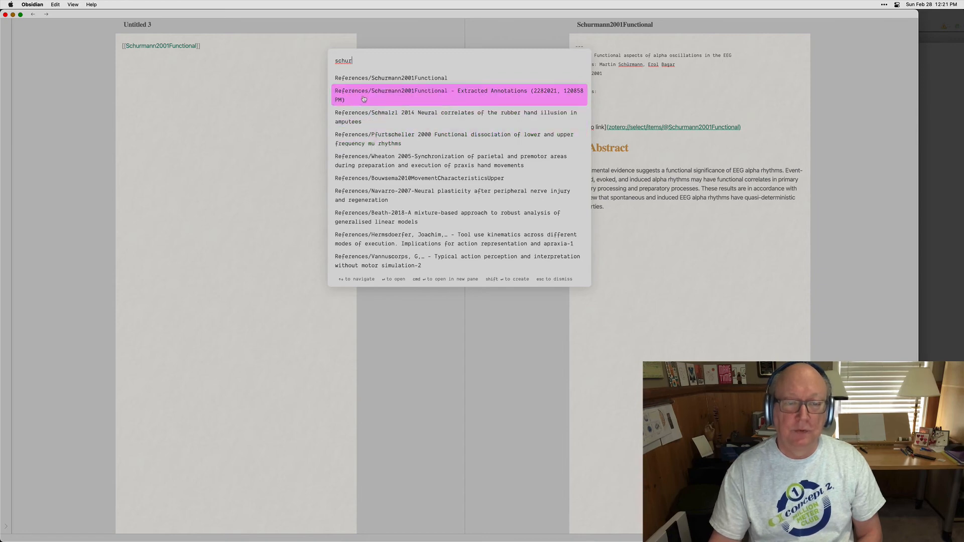
pyautogui.press('Down')
pyautogui.press('Down')
pyautogui.press('Down')
pyautogui.press('Down')
pyautogui.press('Down')
pyautogui.press('Down')
pyautogui.press('Down')
pyautogui.press('Down')
# Switch to Zotero to check the attachments under "Functional aspects of alpha oscillations in the EEG", and return to Obsidian.
pyautogui.moveTo(384, 540)
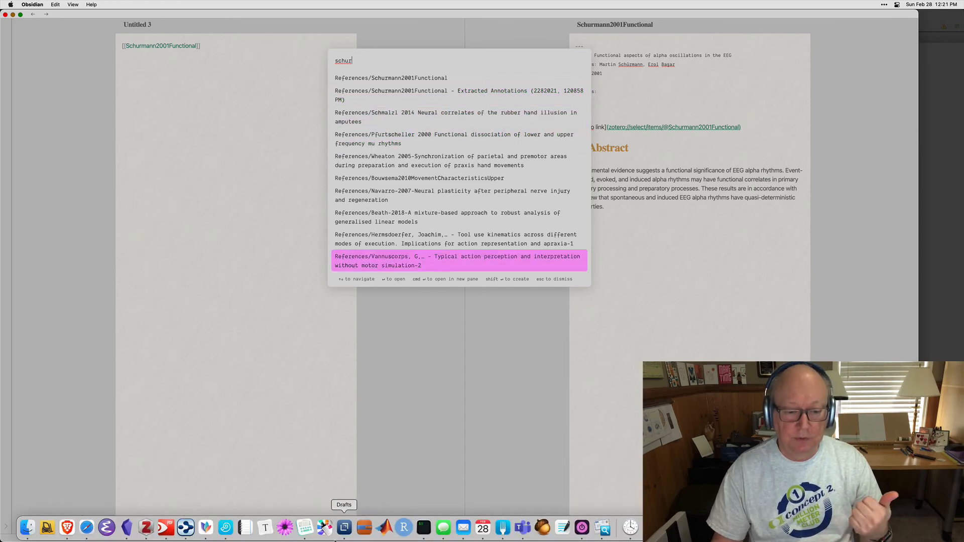
pyautogui.click(145, 527)
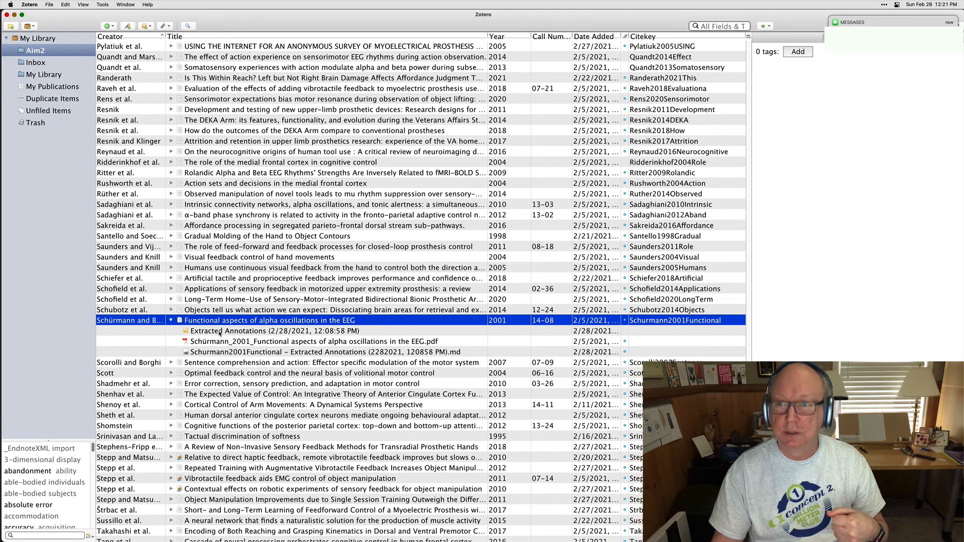
pyautogui.moveTo(246, 540)
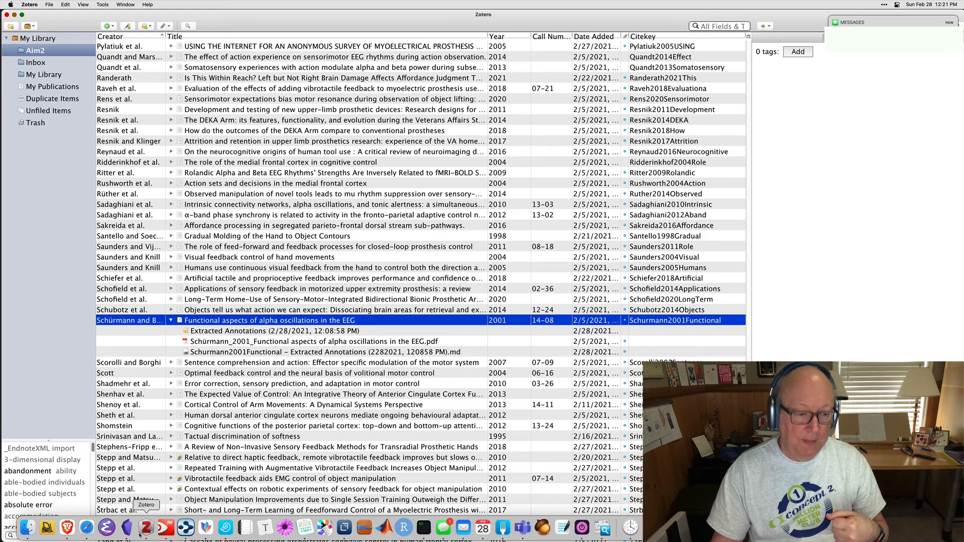
pyautogui.click(127, 527)
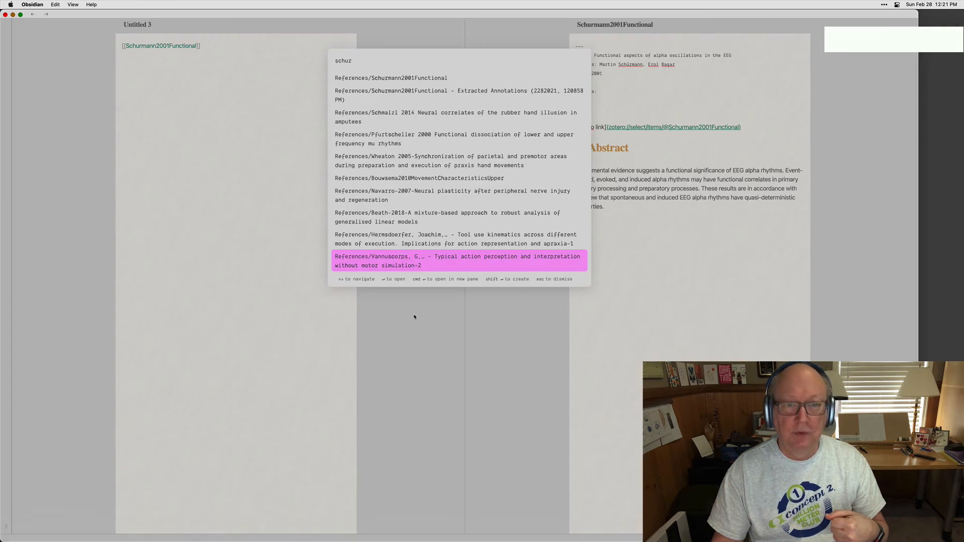
# Open the article's Extracted Annotations note in place of Untitled 3 and read through its quotes.
pyautogui.click(419, 94)
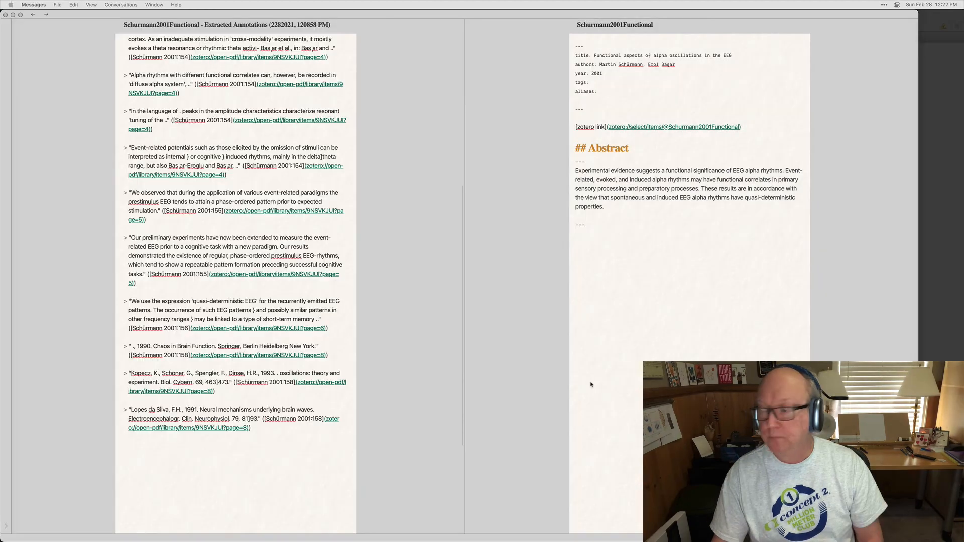
pyautogui.scroll(10, 340, 236)
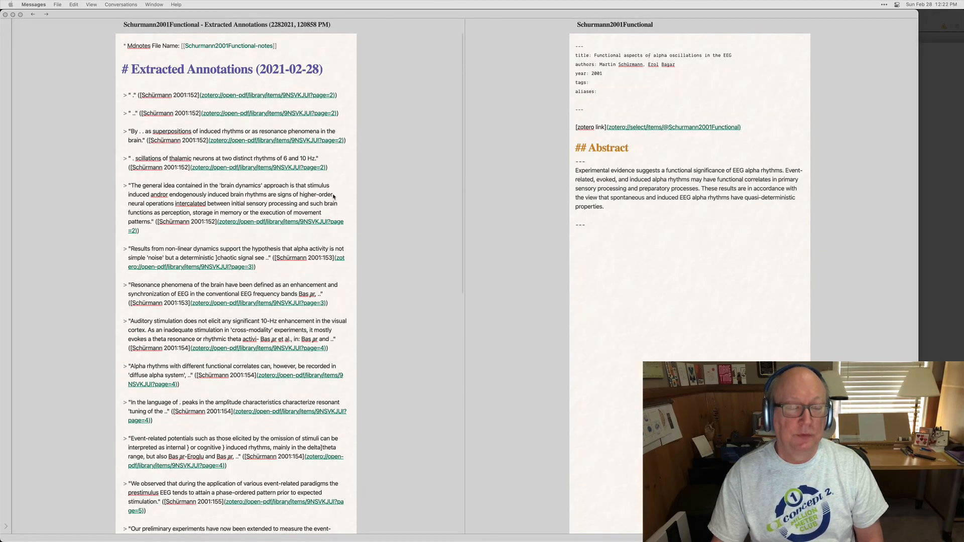
pyautogui.scroll(-8, 333, 195)
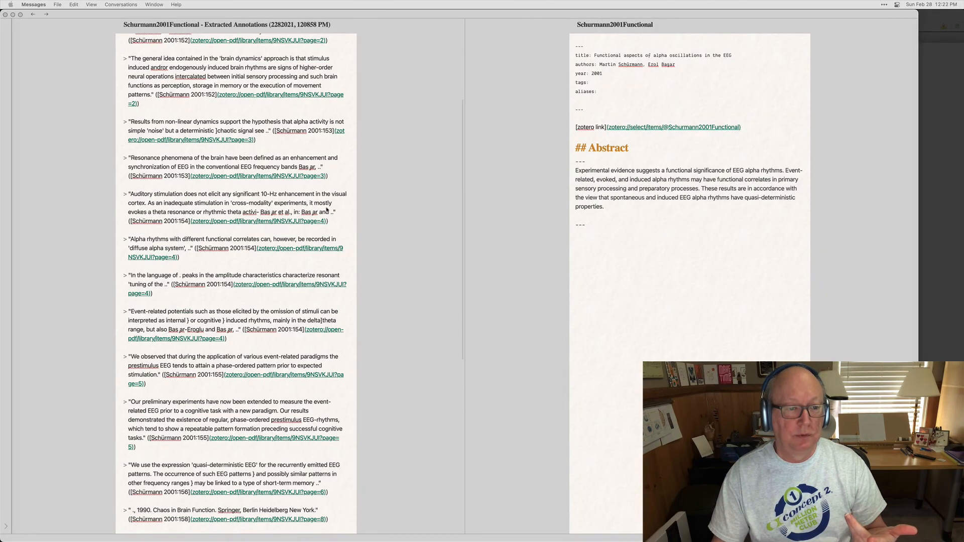
pyautogui.scroll(-6, 325, 211)
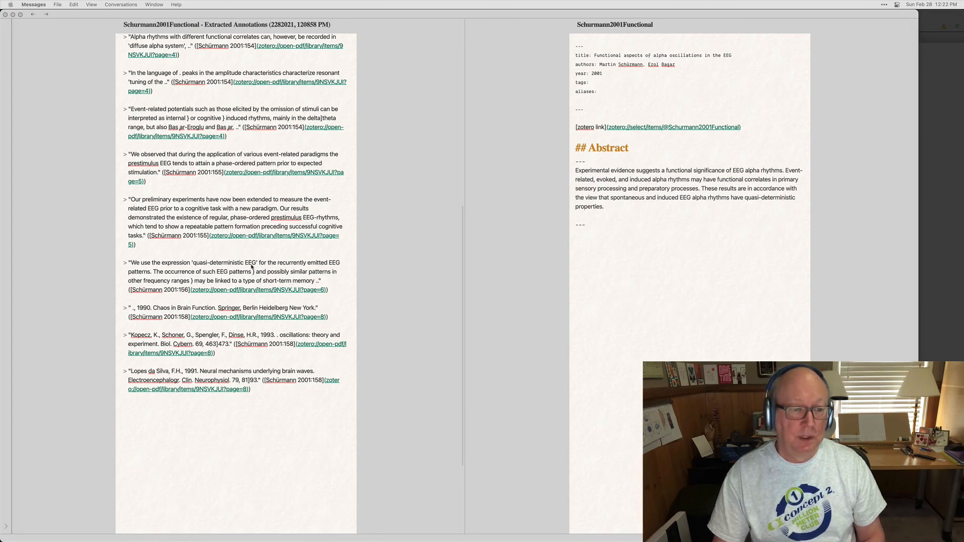
pyautogui.scroll(10, 329, 298)
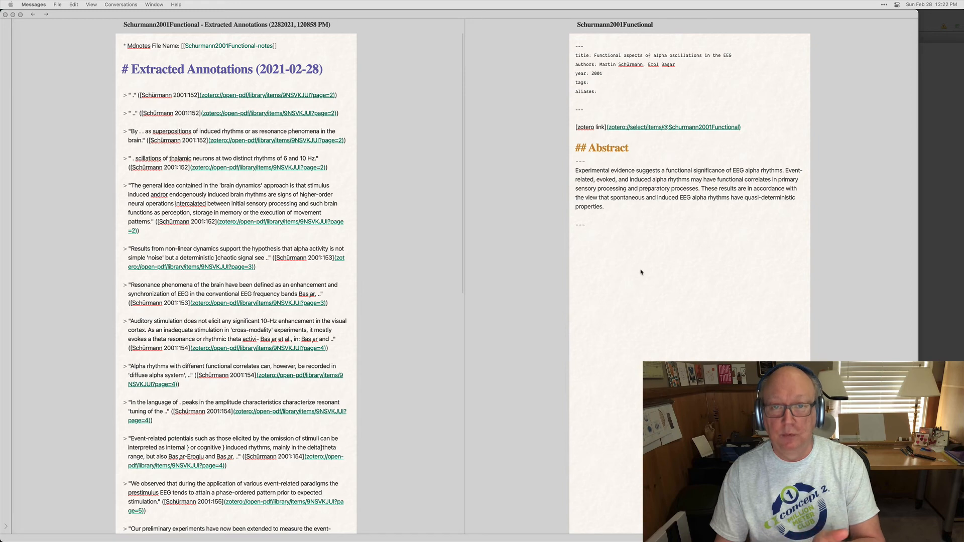
# Copy the "Extracted Annotations (2021-02-28)" heading with all its quotes into the literature note, below the abstract's closing divider.
pyautogui.click(121, 76)
pyautogui.moveTo(121, 76)
pyautogui.mouseDown()
pyautogui.moveTo(229, 291)
pyautogui.moveTo(231, 537)
pyautogui.mouseUp()
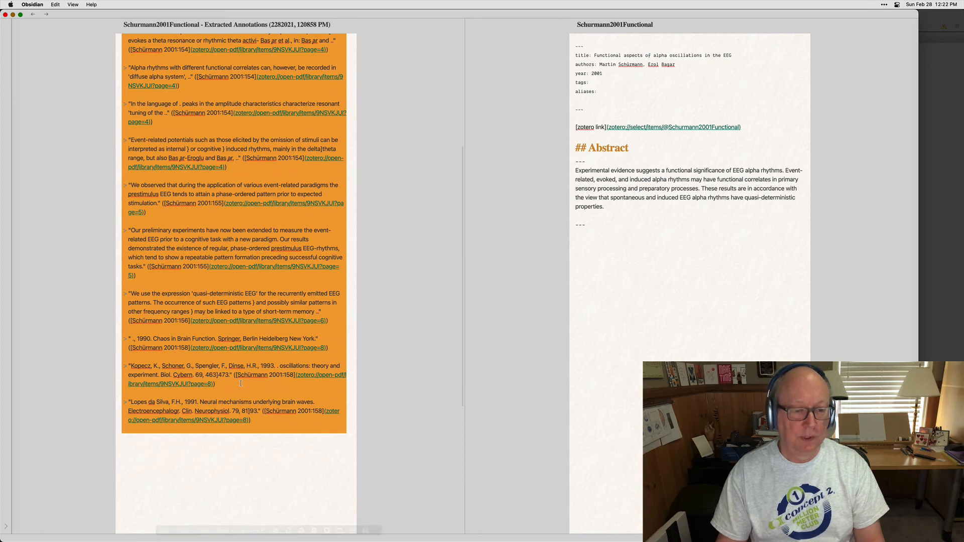
pyautogui.rightClick(242, 387)
pyautogui.click(252, 396)
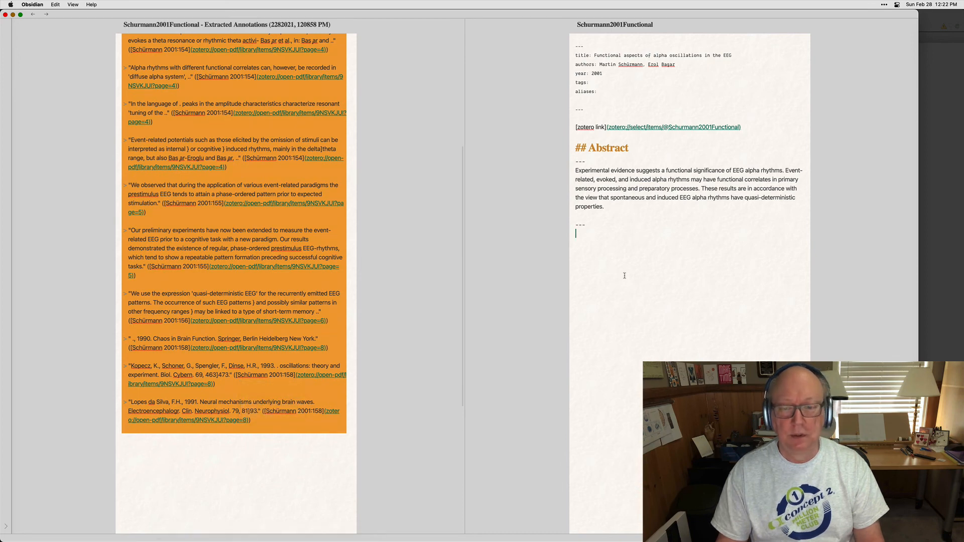
pyautogui.click(578, 234)
pyautogui.press('super+v')
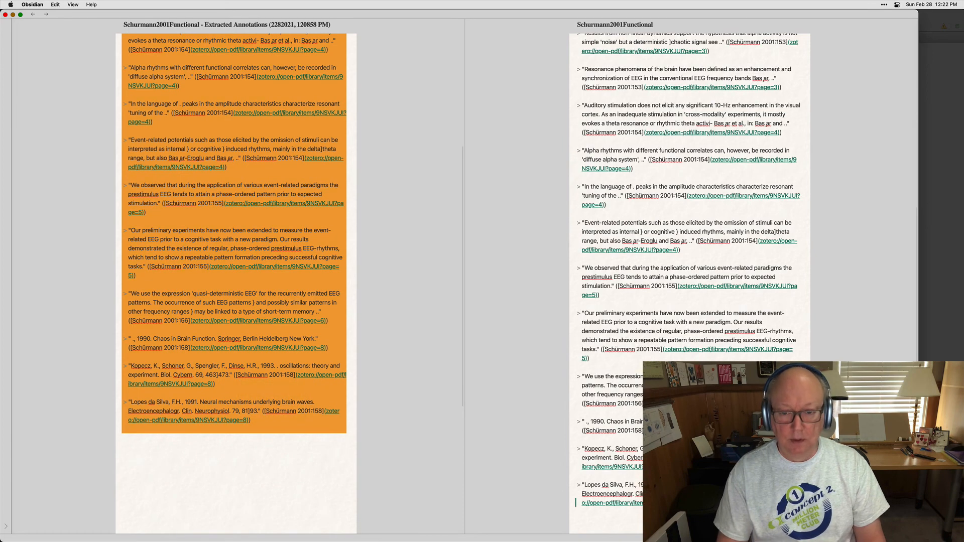
pyautogui.scroll(10, 645, 221)
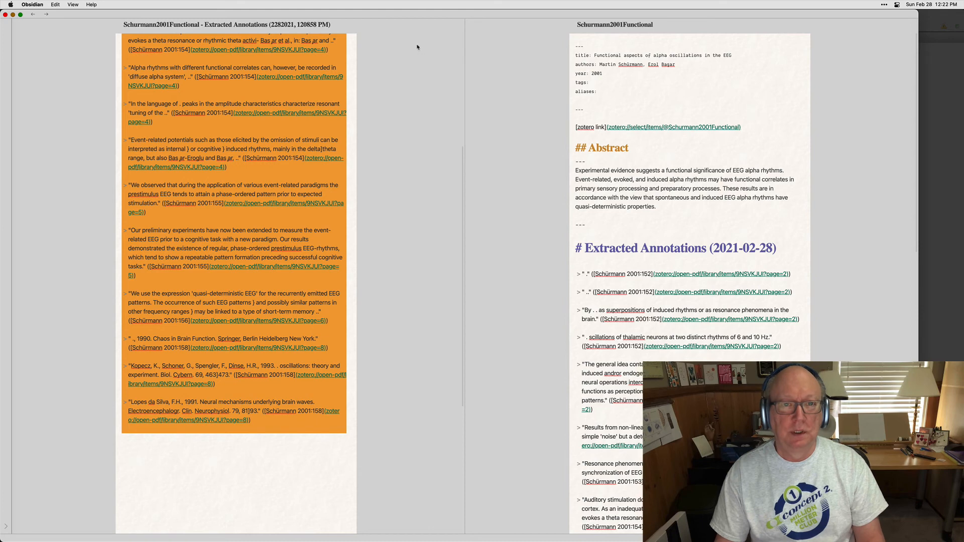
# Delete the separate Extracted Annotations note file from the vault.
pyautogui.click(455, 24)
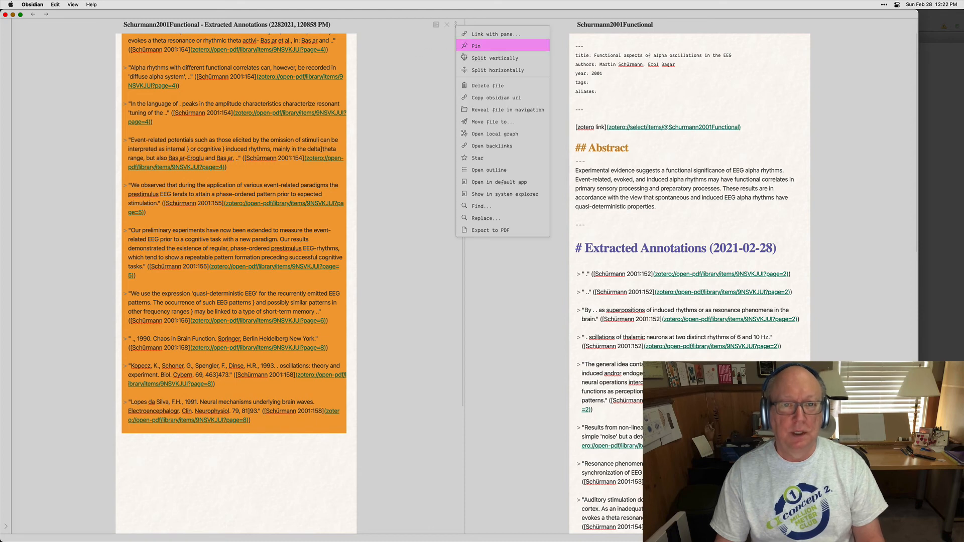
pyautogui.click(482, 85)
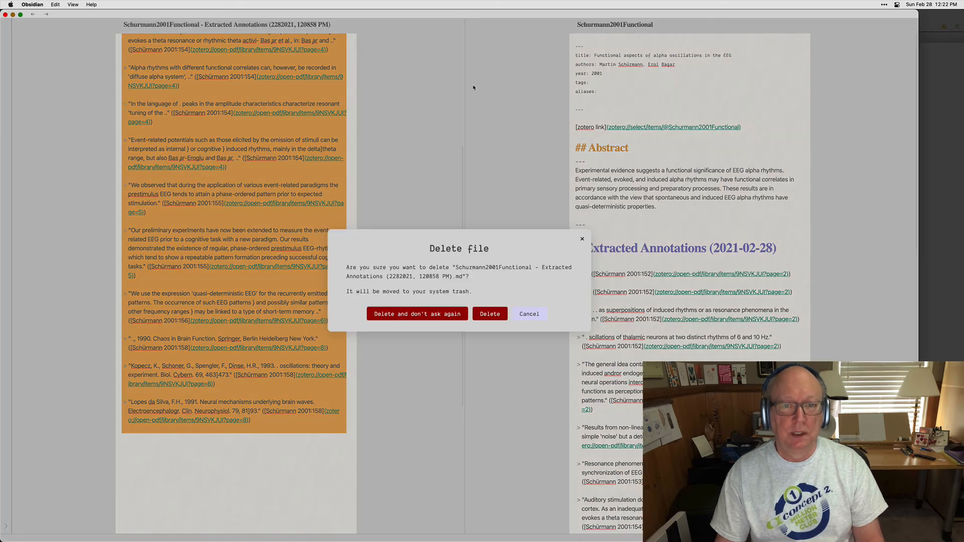
pyautogui.click(490, 315)
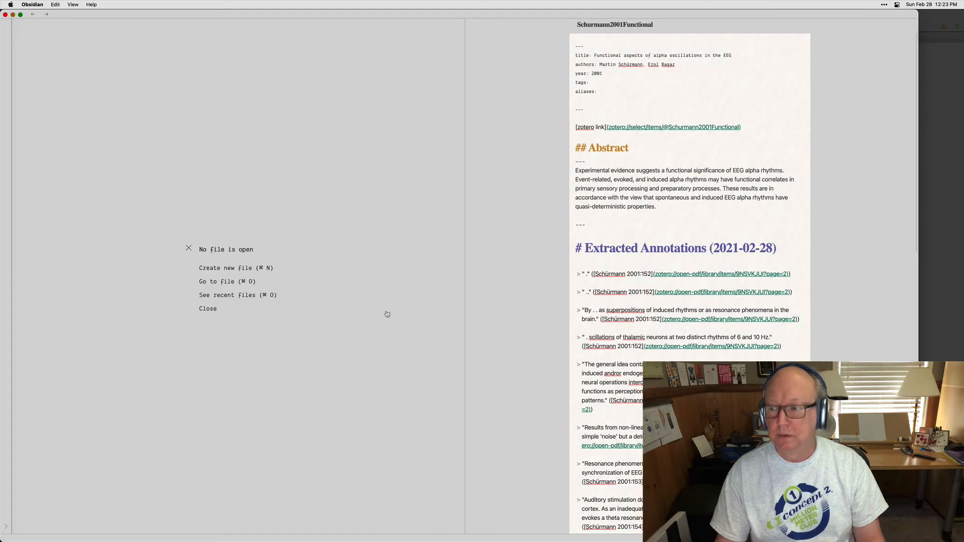
# Switch to Zotero and move the article's Extracted Annotations .md attachment to the trash.
pyautogui.press('super+Tab')
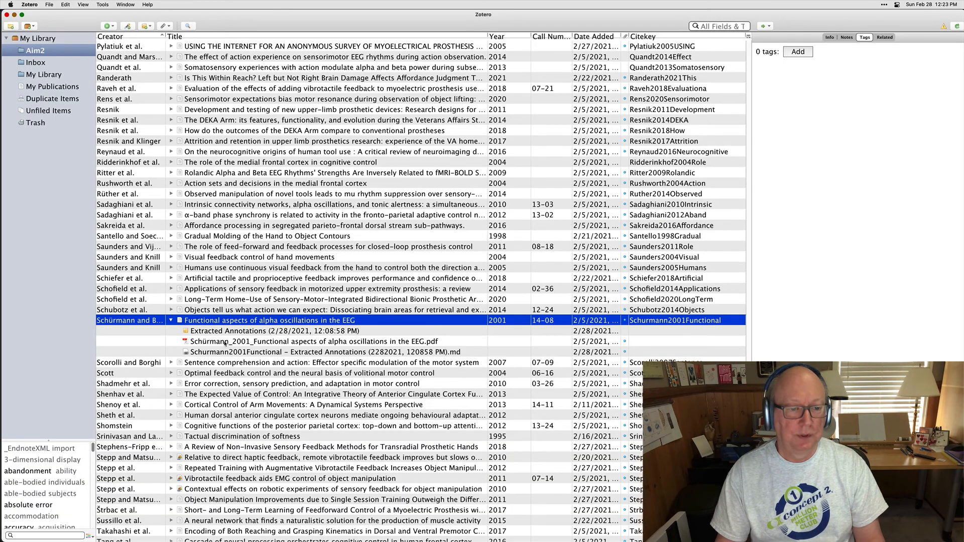
pyautogui.click(206, 352)
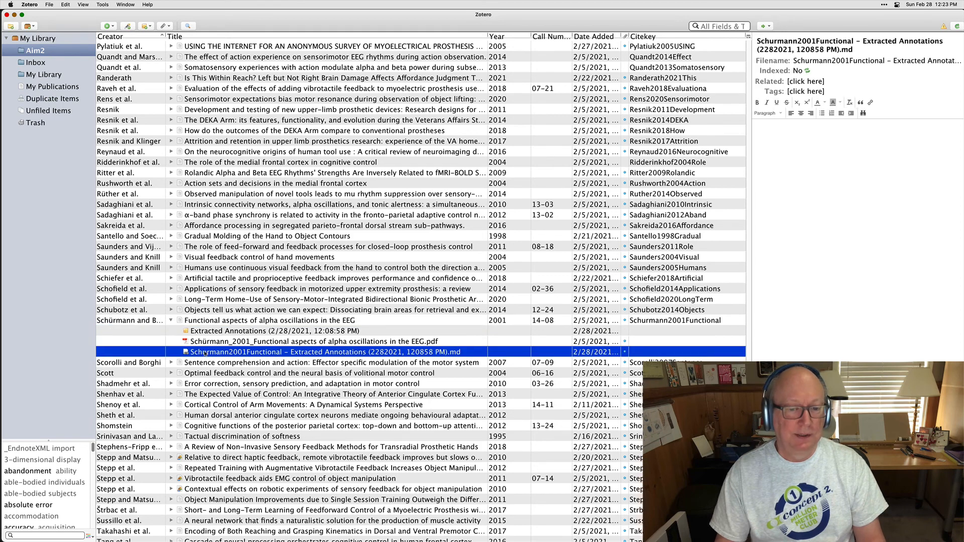
pyautogui.rightClick(205, 353)
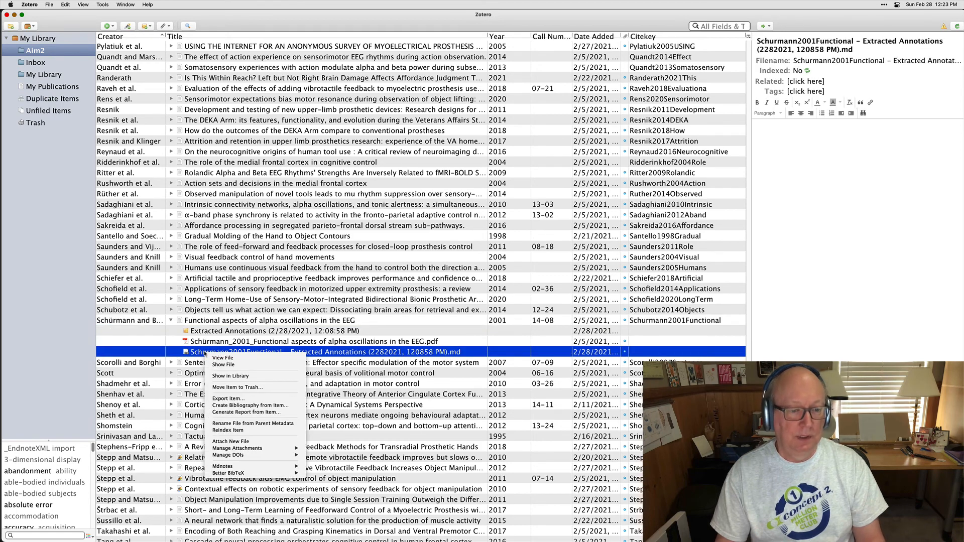
pyautogui.click(236, 387)
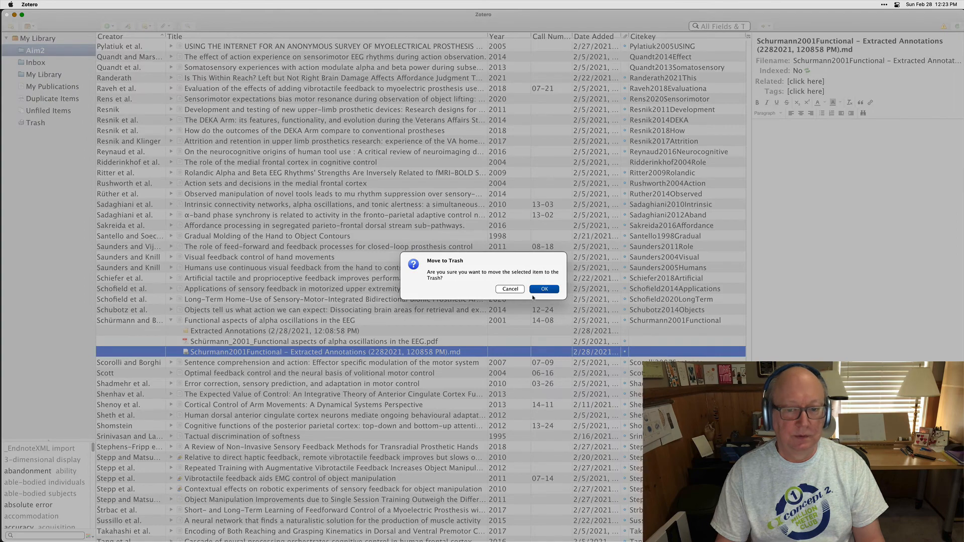
pyautogui.click(543, 289)
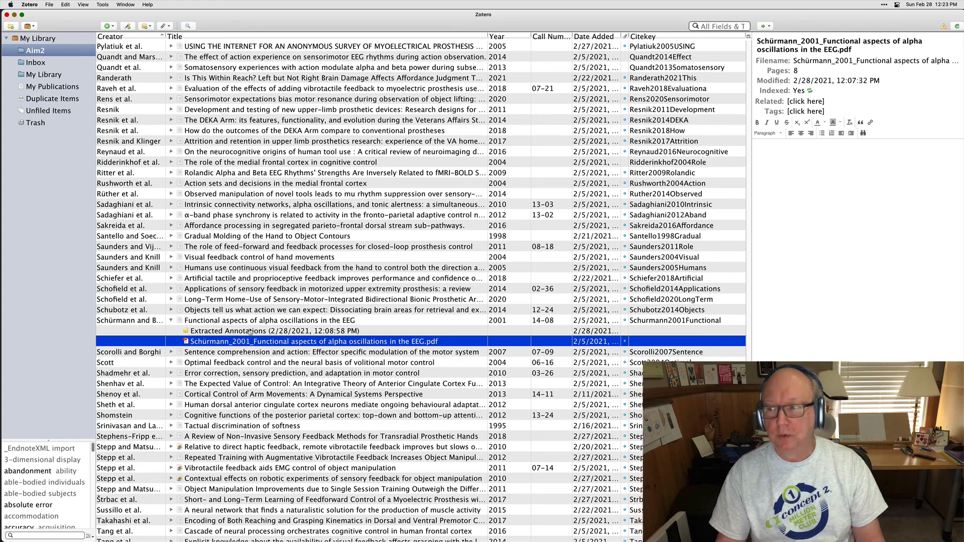
# Switch back to Obsidian and examine the extracted annotations and their Zotero page links in the literature note.
pyautogui.press('super+Tab')
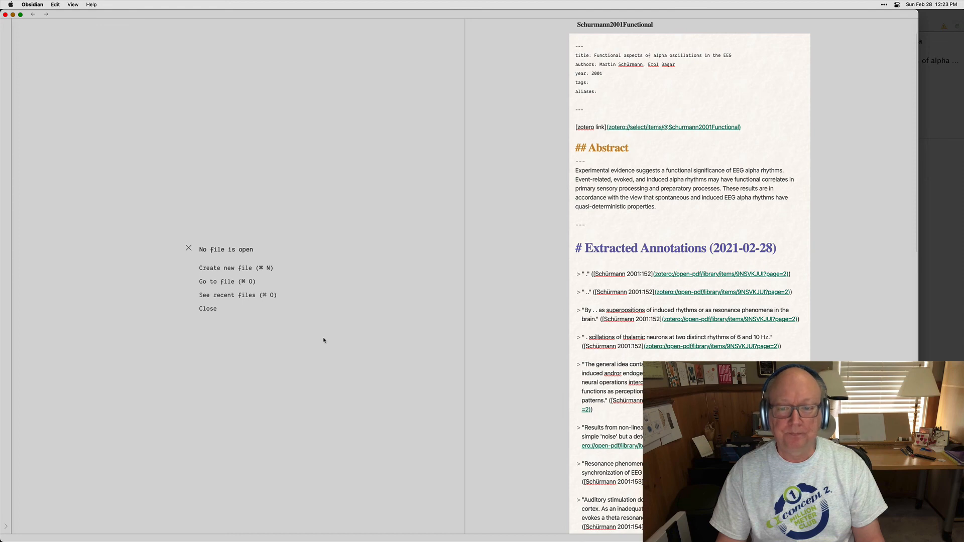
pyautogui.scroll(-3, 515, 332)
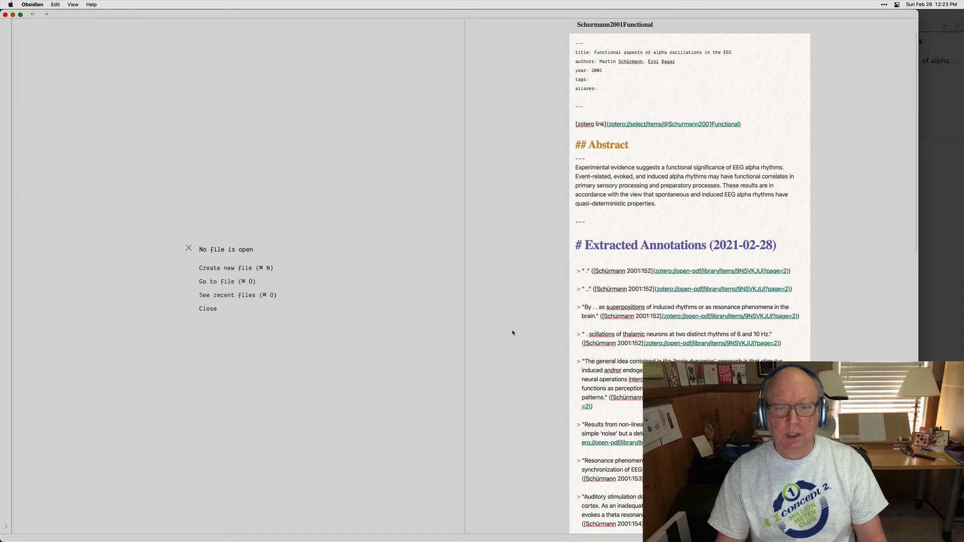
pyautogui.scroll(-10, 568, 318)
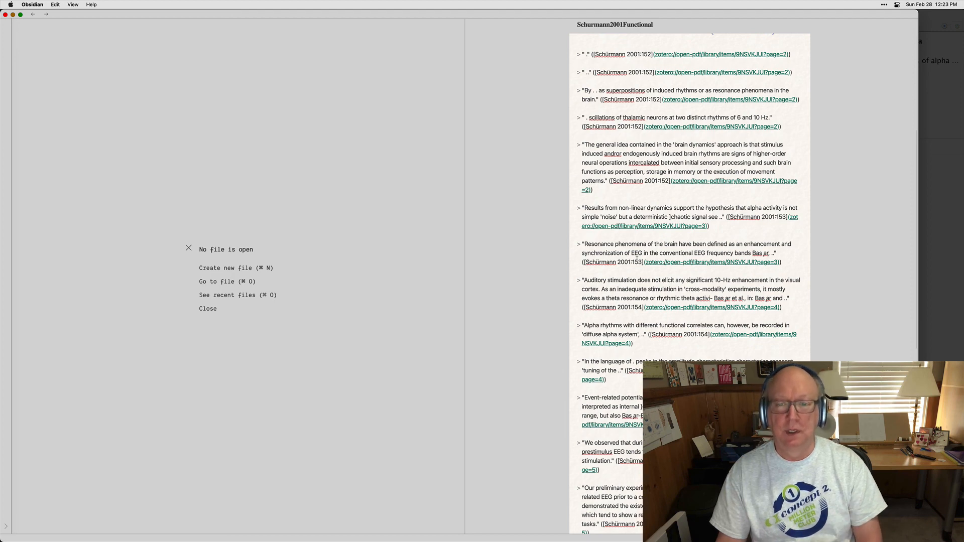
pyautogui.scroll(-2, 612, 246)
pyautogui.scroll(-2, 632, 254)
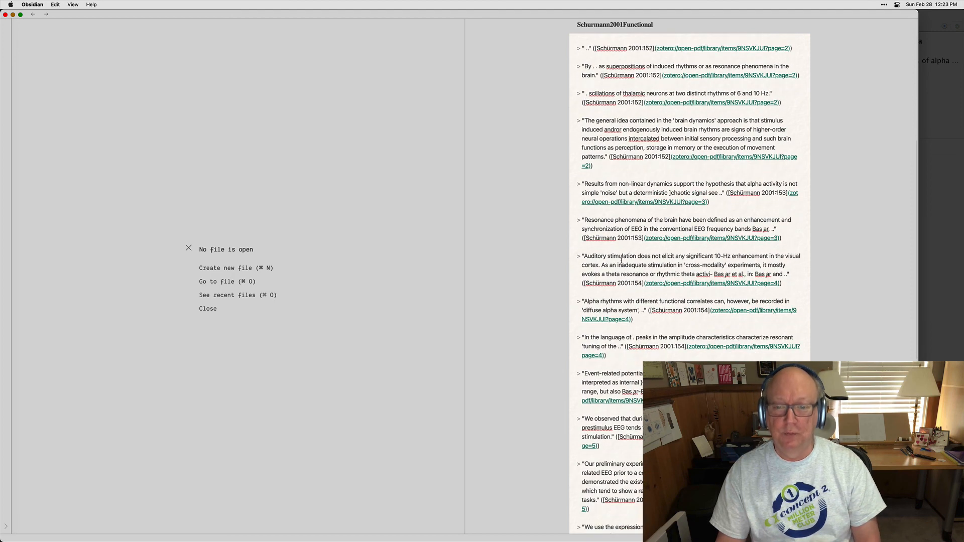
pyautogui.scroll(-5, 606, 271)
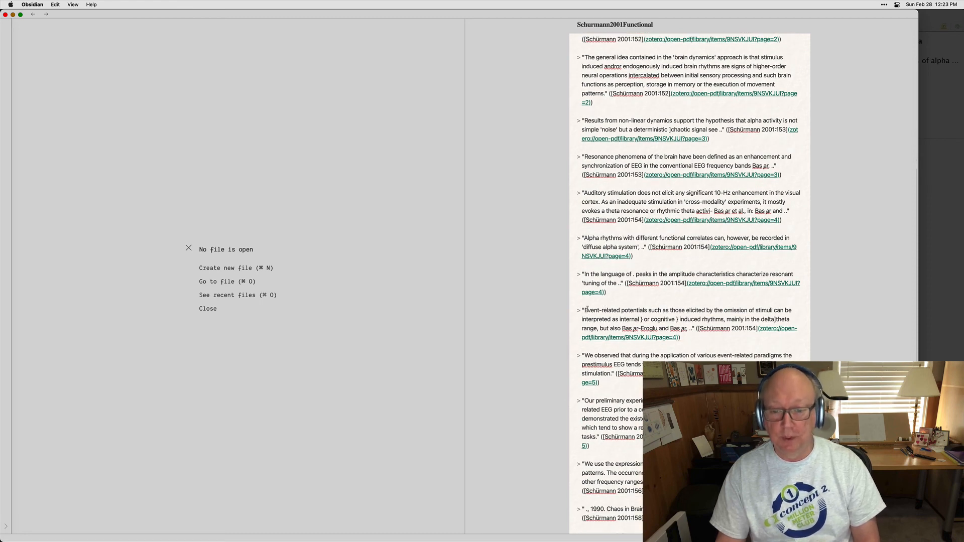
pyautogui.scroll(-3, 586, 309)
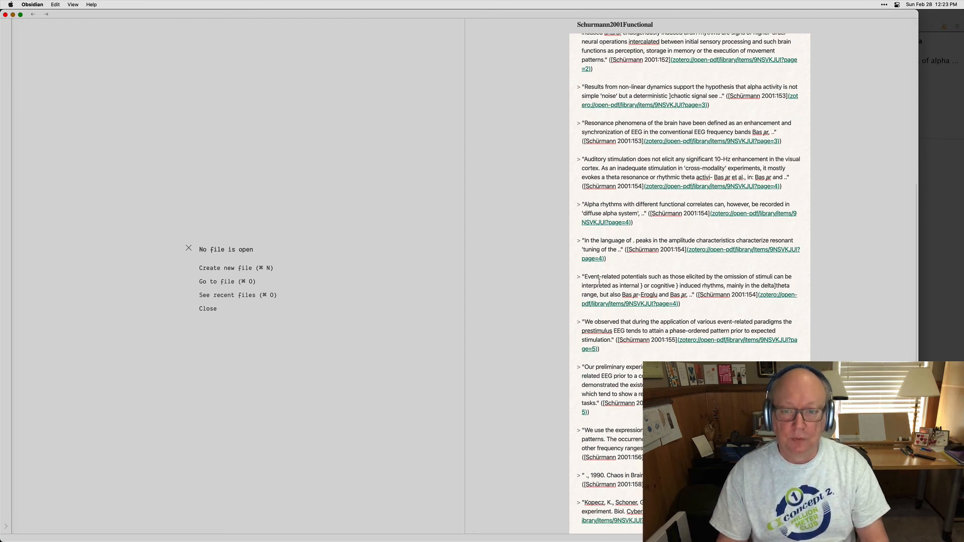
pyautogui.scroll(5, 651, 236)
pyautogui.scroll(-2, 651, 236)
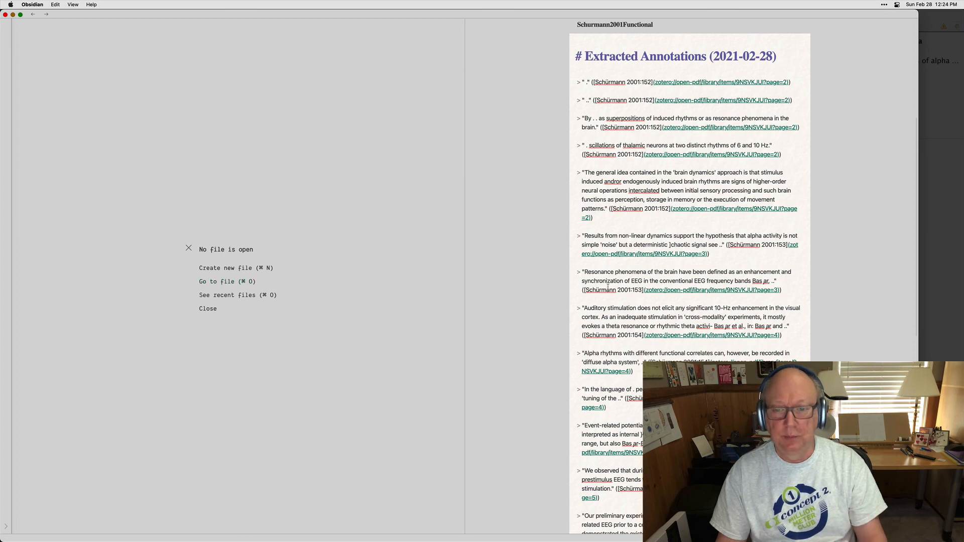
pyautogui.scroll(-1, 627, 281)
pyautogui.scroll(-3, 628, 282)
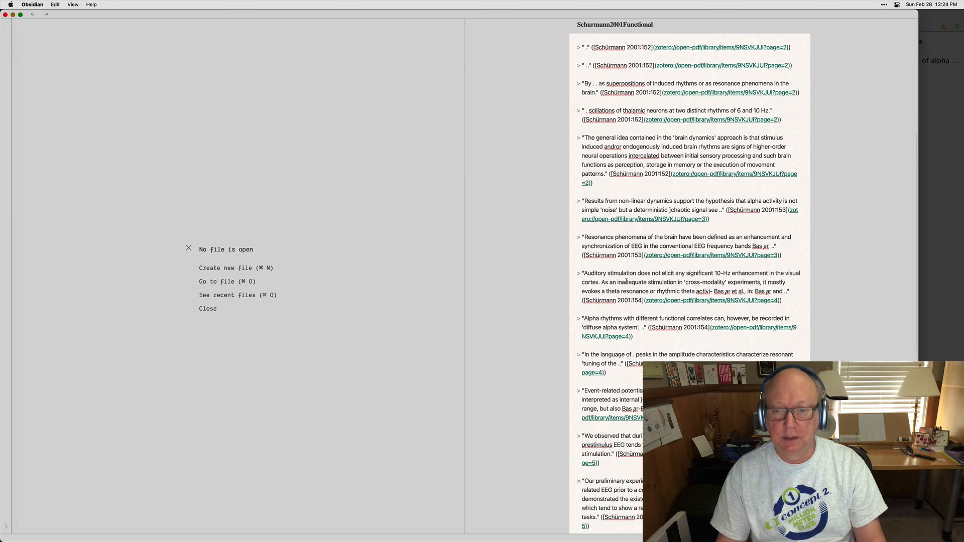
pyautogui.scroll(-3, 624, 279)
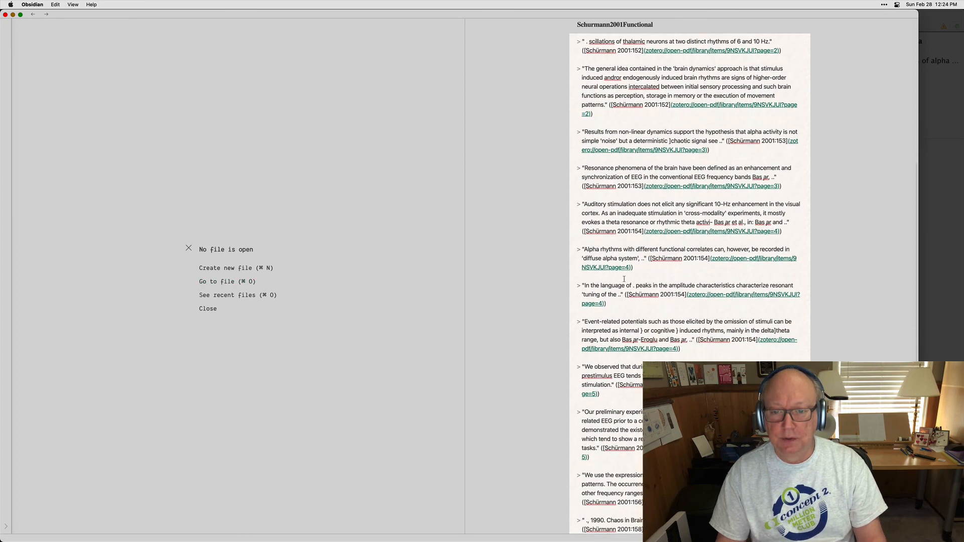
pyautogui.scroll(-1, 624, 279)
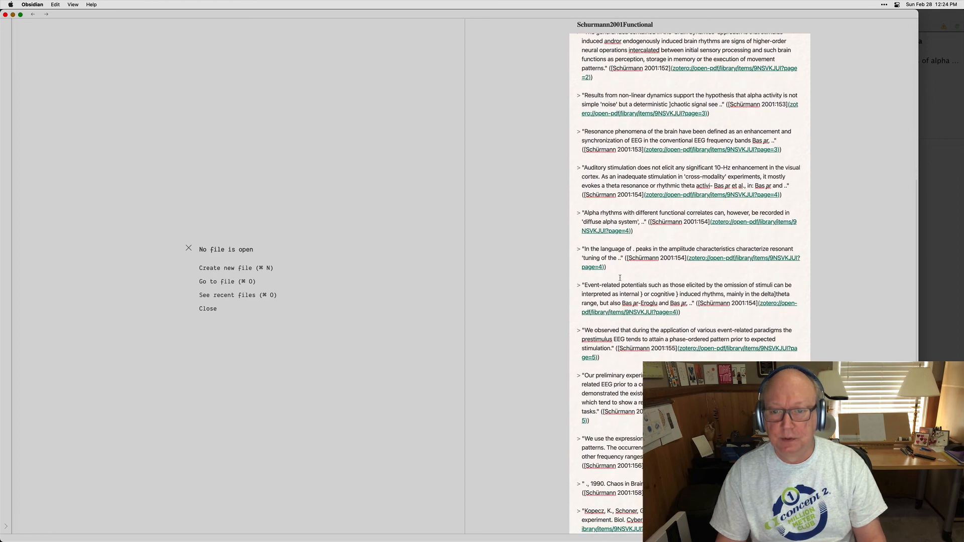
pyautogui.scroll(-5, 620, 278)
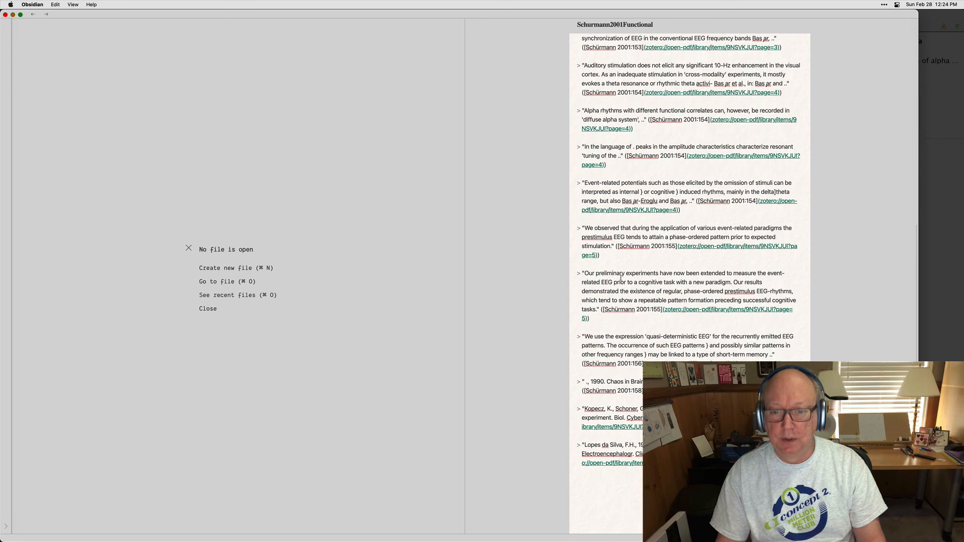
pyautogui.scroll(-1, 620, 277)
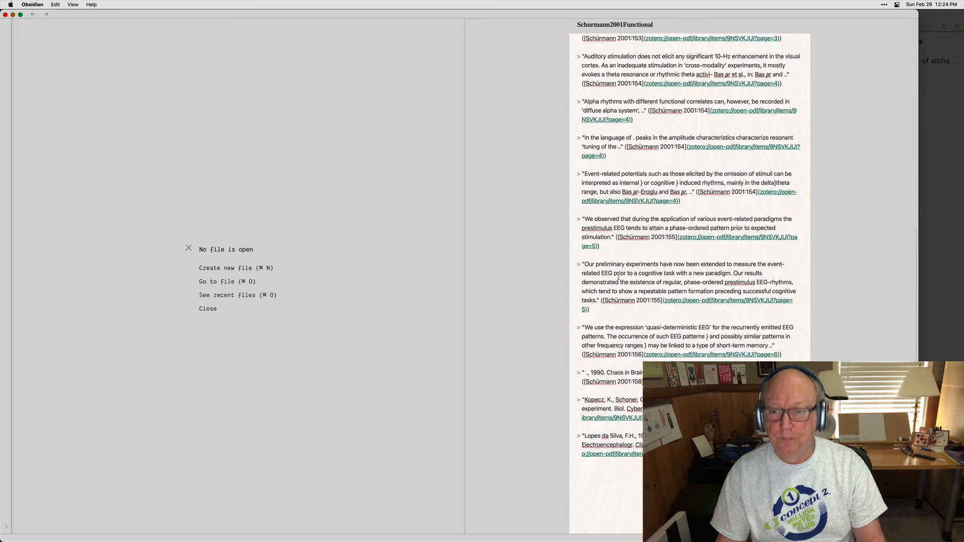
pyautogui.scroll(-1, 618, 276)
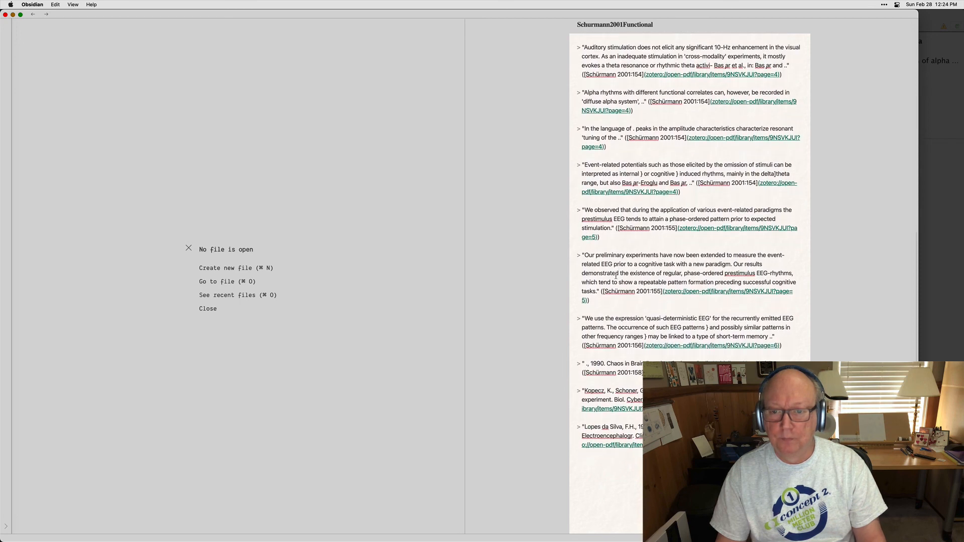